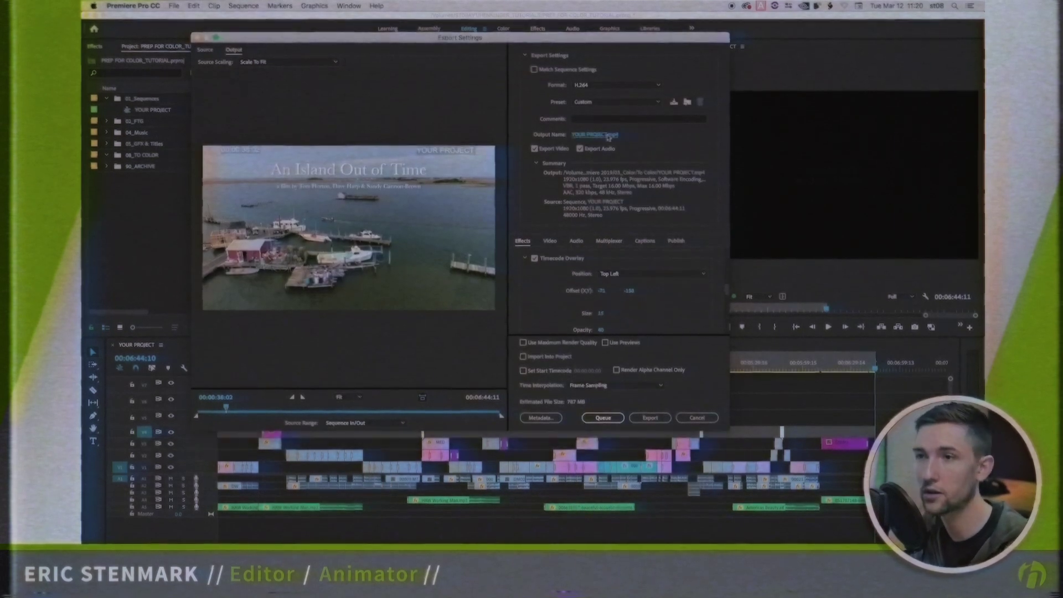
Set the output file name and location for the YOUR PROJECT_TO COLOR.mov export
{"action": "left_click", "coordinate": [595, 134]}
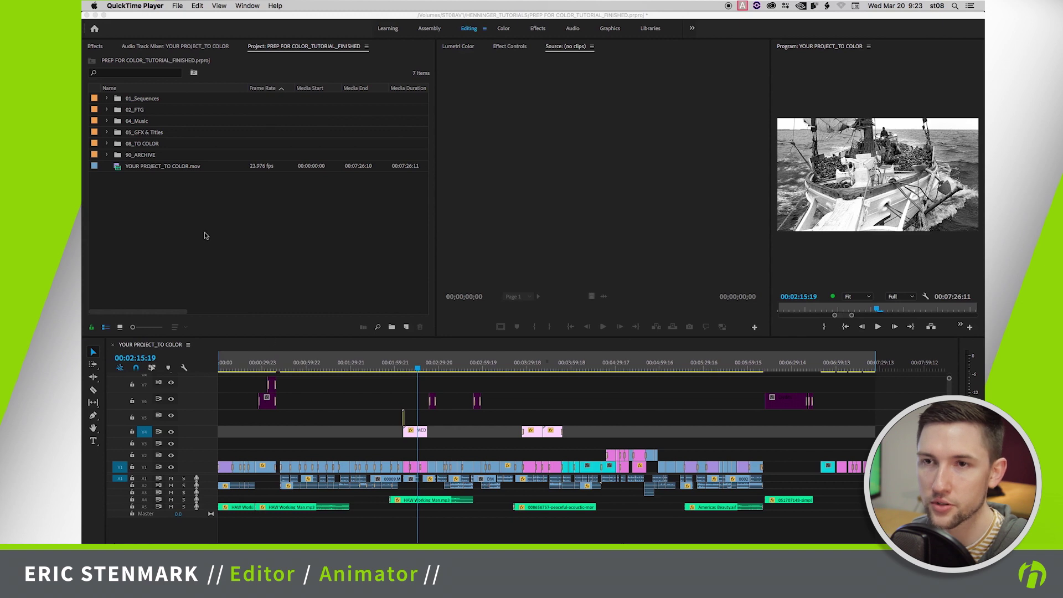
Duplicate the YOUR PROJECT_TO COLOR sequence inside the 01_Sequences folder
{"action": "left_click", "coordinate": [108, 100]}
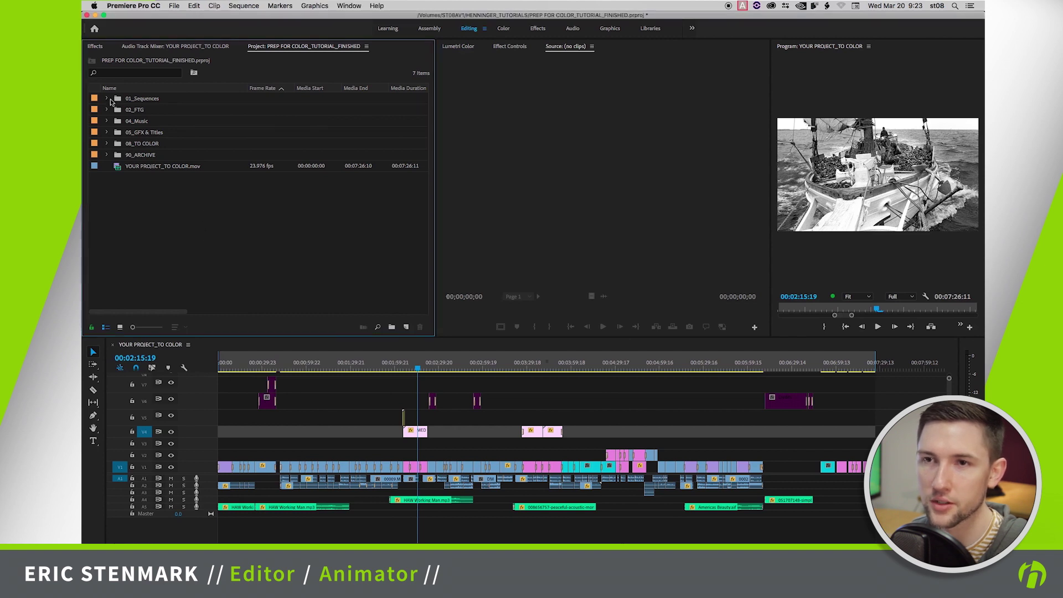
{"action": "left_click", "coordinate": [108, 100]}
{"action": "right_click", "coordinate": [154, 122]}
{"action": "left_click", "coordinate": [179, 172]}
Rename the copy to YOUR PROJECT_TO COLOR_CONSOLDATED and open it in the timeline
{"action": "left_click", "coordinate": [206, 133]}
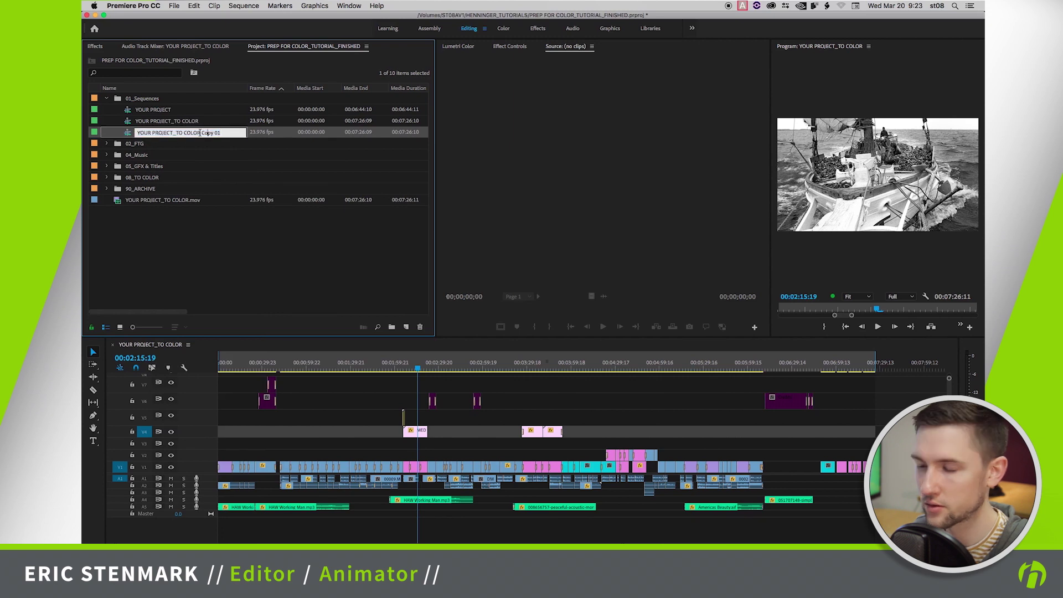
{"action": "left_click_drag", "start_coordinate": [202, 133], "coordinate": [304, 136]}
{"action": "key", "text": "BackSpace"}
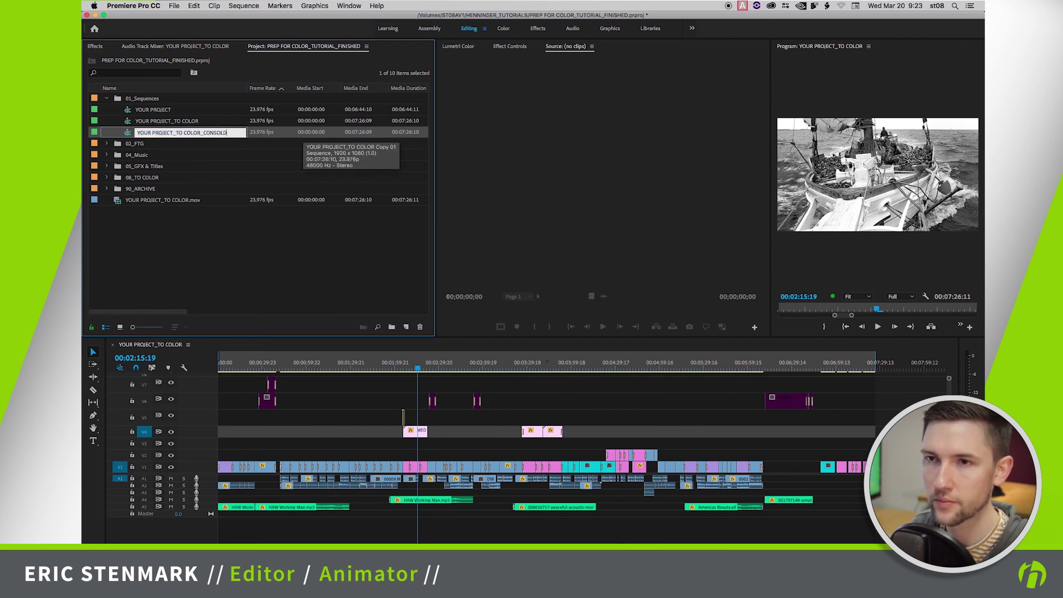
{"action": "left_click", "coordinate": [202, 221]}
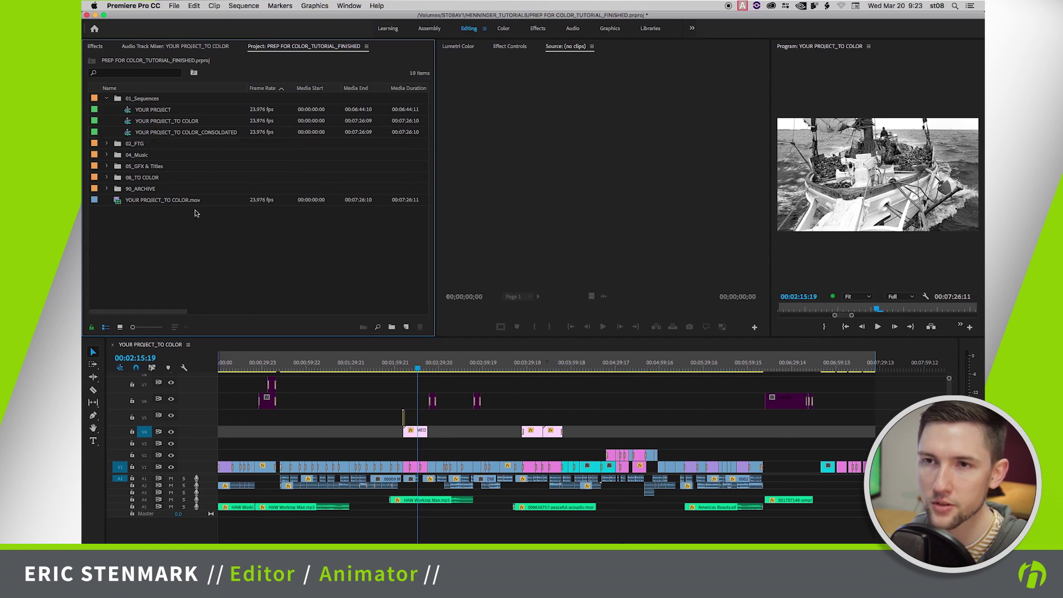
{"action": "left_click", "coordinate": [127, 136]}
{"action": "double_click", "coordinate": [127, 135]}
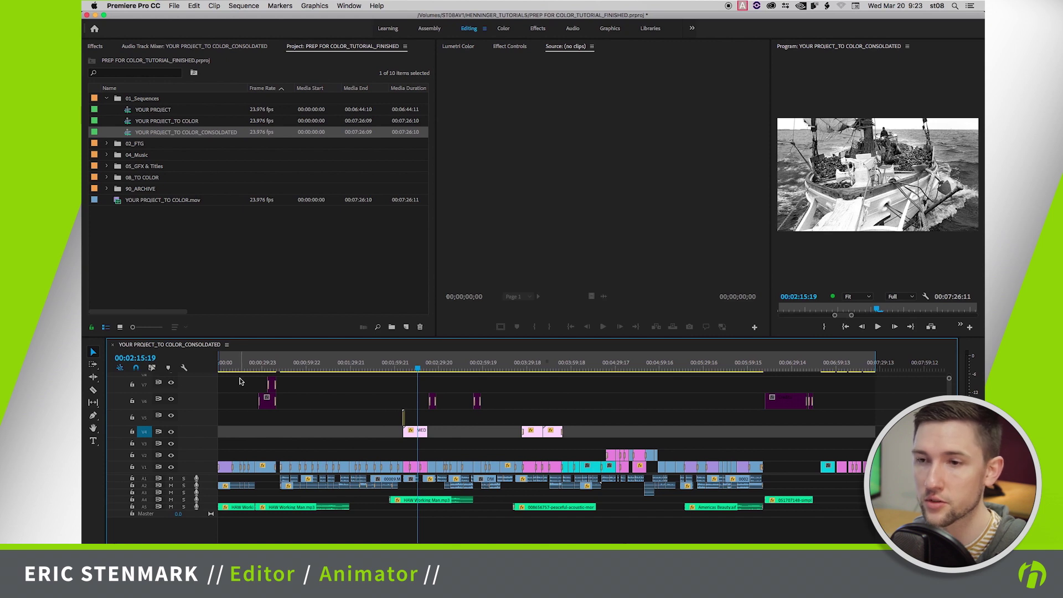
Delete the V4–V7 upper-track clips and the trailing end clips from the sequence
{"action": "left_click_drag", "start_coordinate": [235, 379], "coordinate": [868, 434]}
{"action": "key", "text": "Delete"}
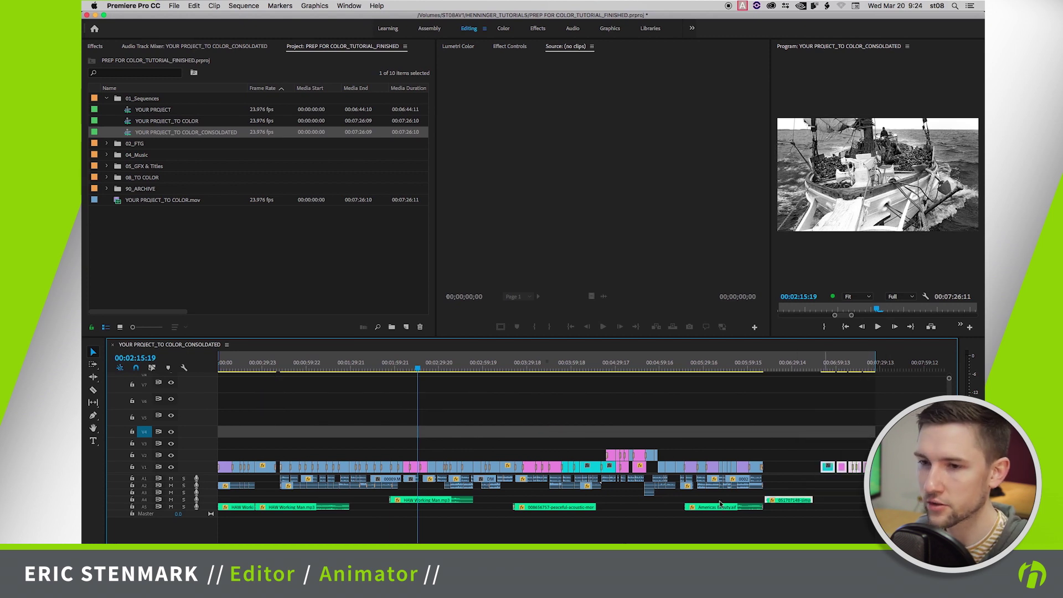
{"action": "key", "text": "Delete"}
Delete all audio clips, leaving video only at roughly 6:10
{"action": "left_click_drag", "start_coordinate": [829, 516], "coordinate": [218, 479]}
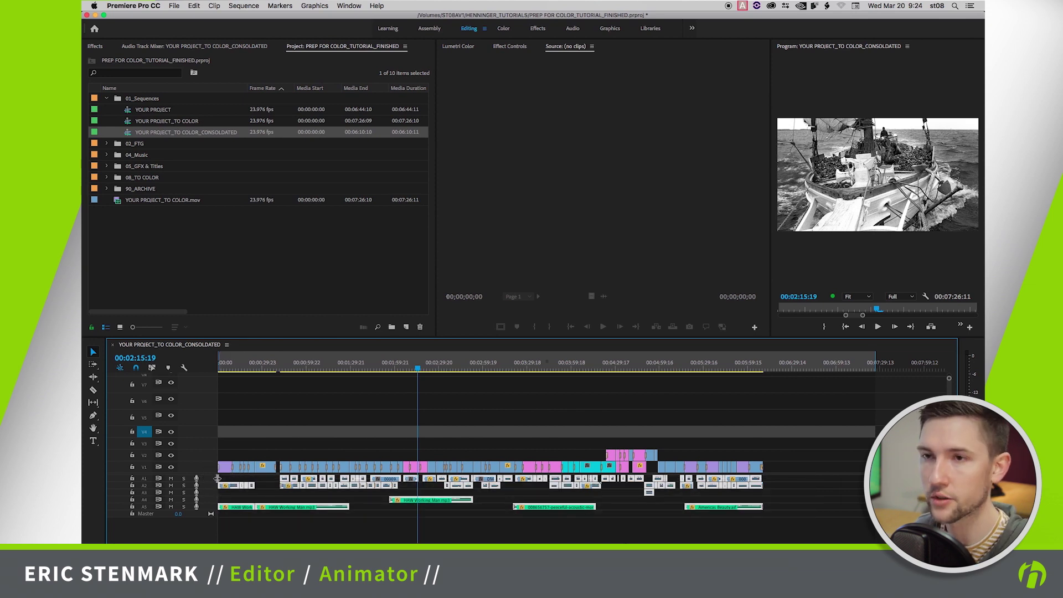
{"action": "key", "text": "Delete"}
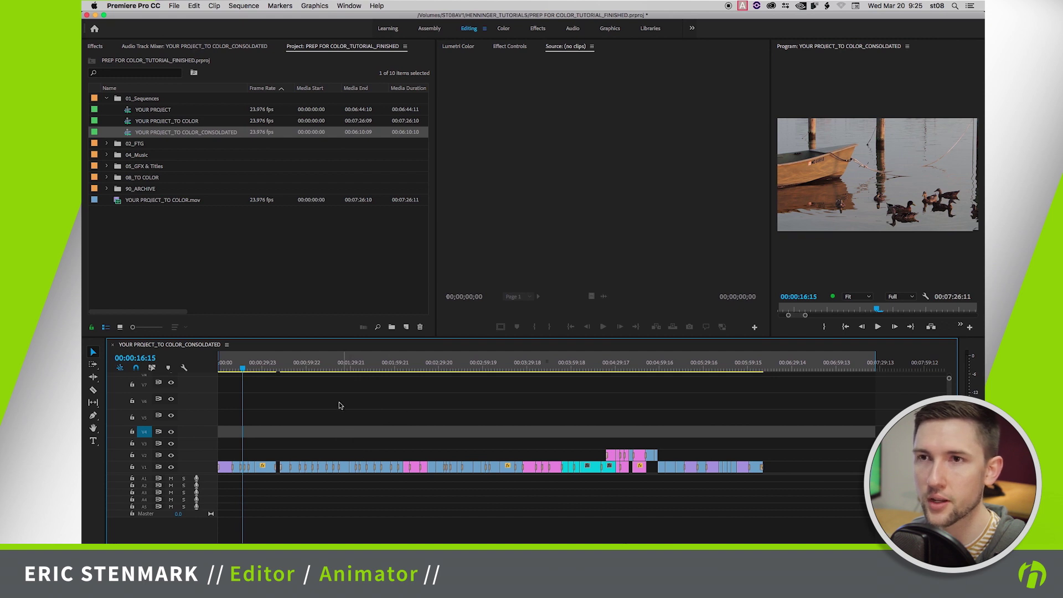
{"action": "left_click", "coordinate": [174, 5]}
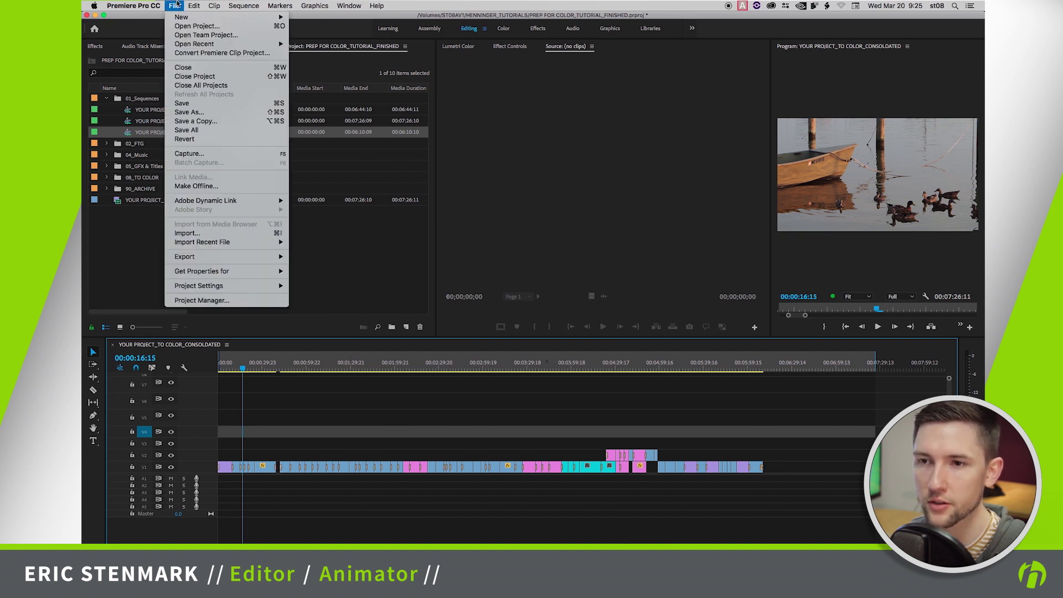
{"action": "left_click", "coordinate": [221, 302]}
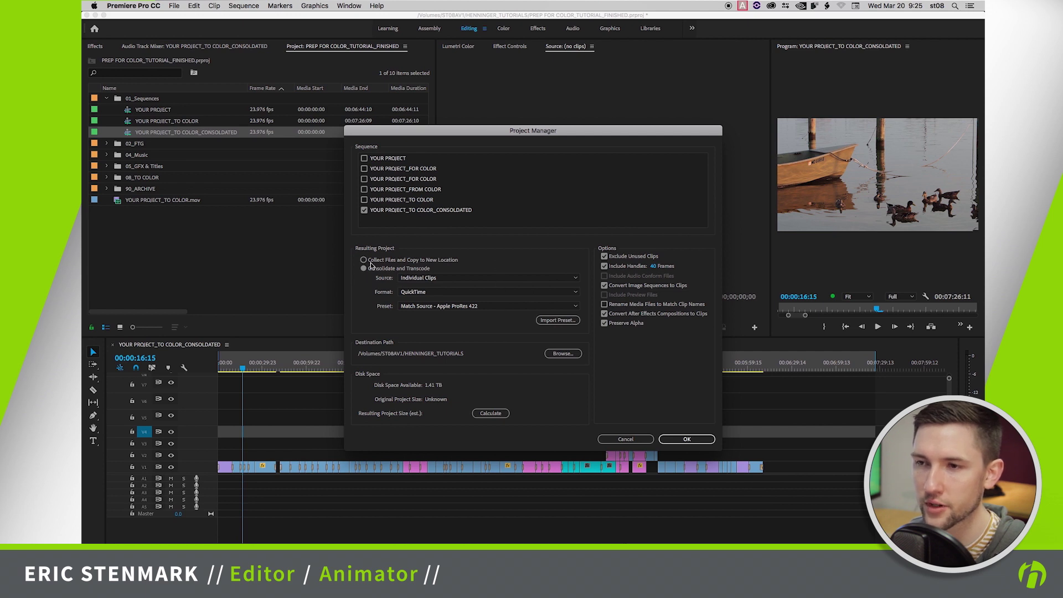
{"action": "left_click", "coordinate": [420, 280]}
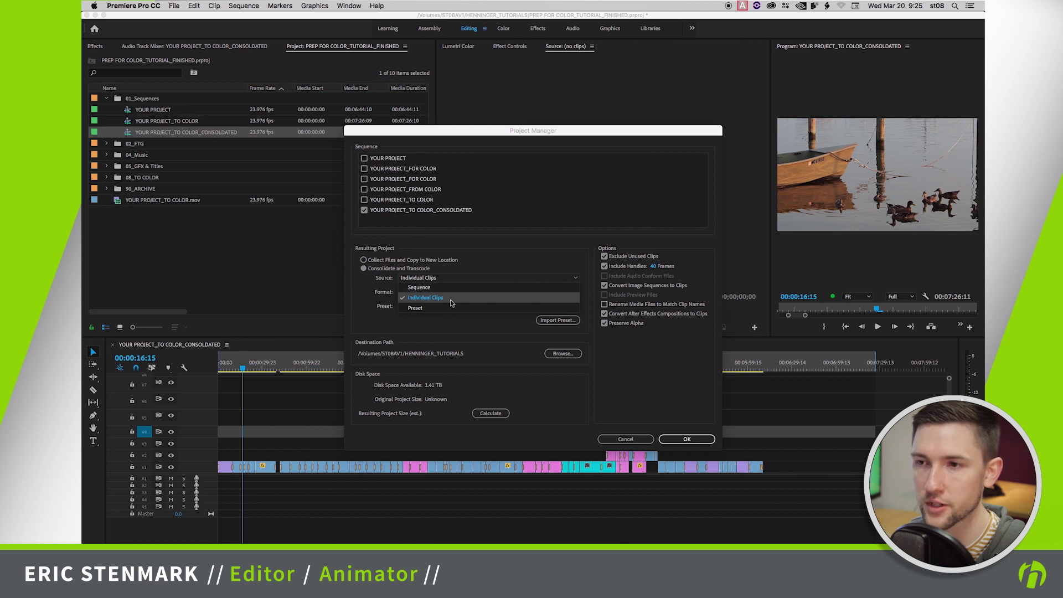
{"action": "left_click", "coordinate": [451, 300]}
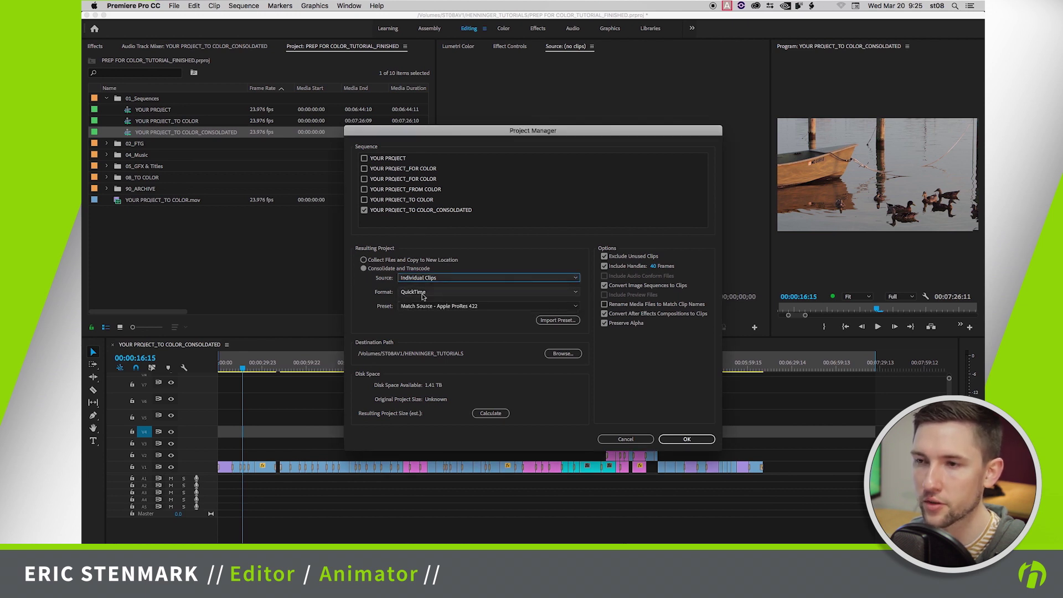
{"action": "left_click", "coordinate": [460, 308]}
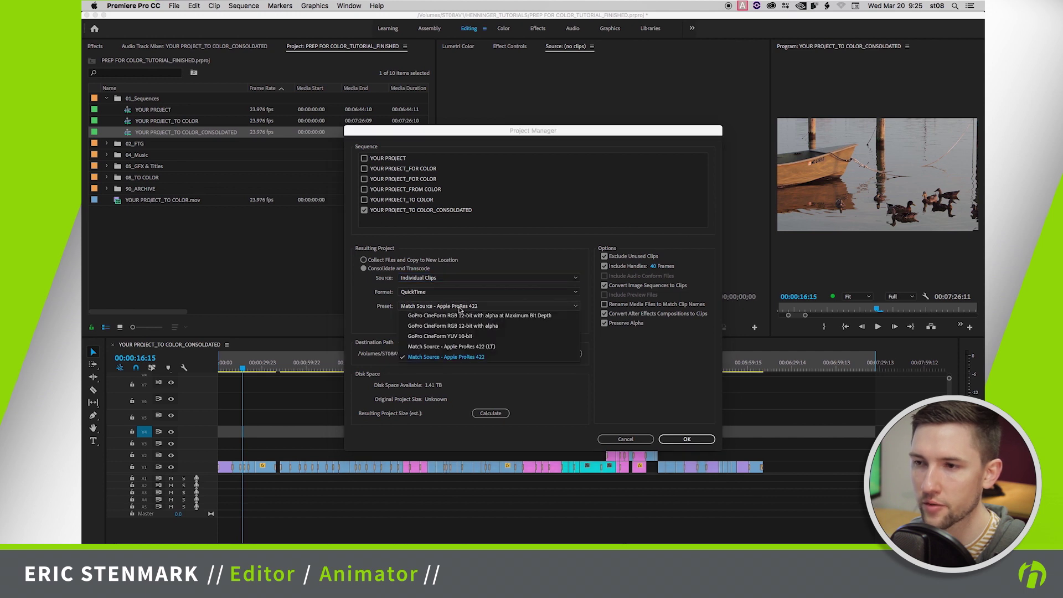
{"action": "left_click", "coordinate": [415, 357]}
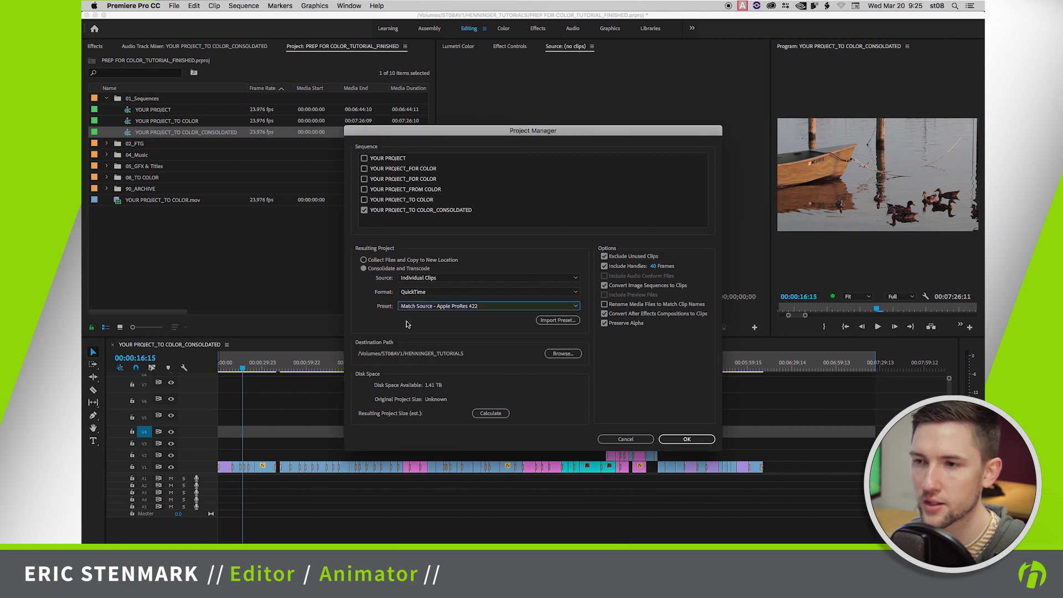
{"action": "left_click", "coordinate": [470, 308]}
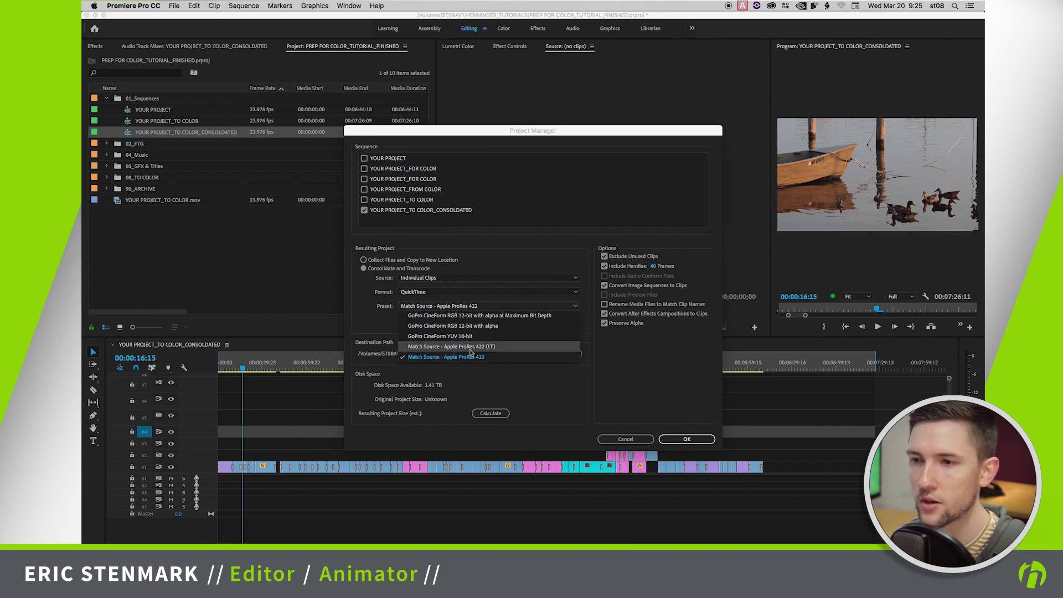
{"action": "left_click", "coordinate": [386, 323]}
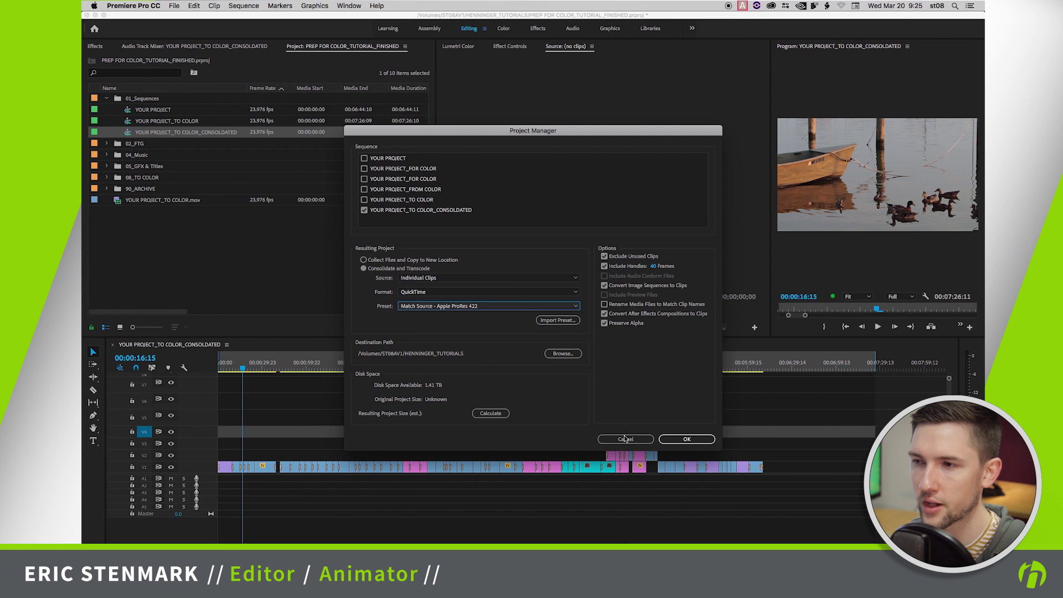
{"action": "left_click", "coordinate": [625, 438]}
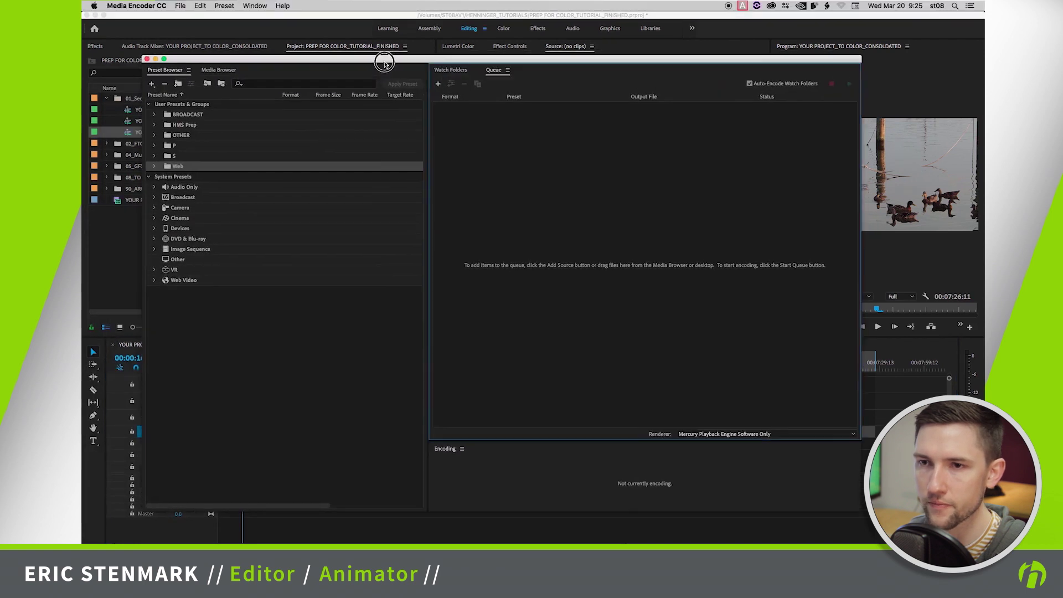
Create a new encoding preset named ProRes422HQ_16bit
{"action": "left_click", "coordinate": [311, 369]}
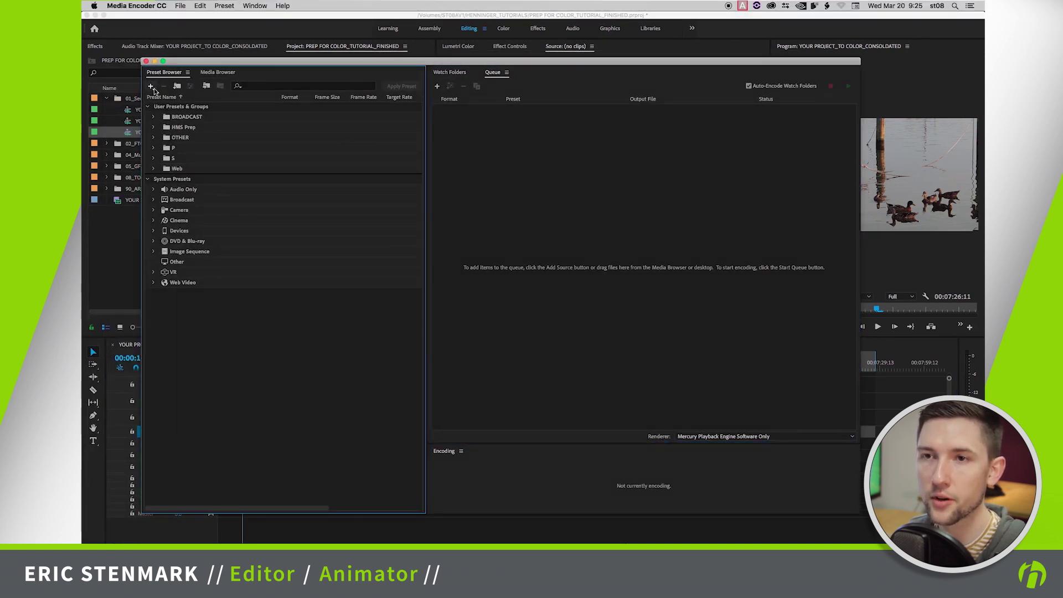
{"action": "left_click", "coordinate": [151, 87]}
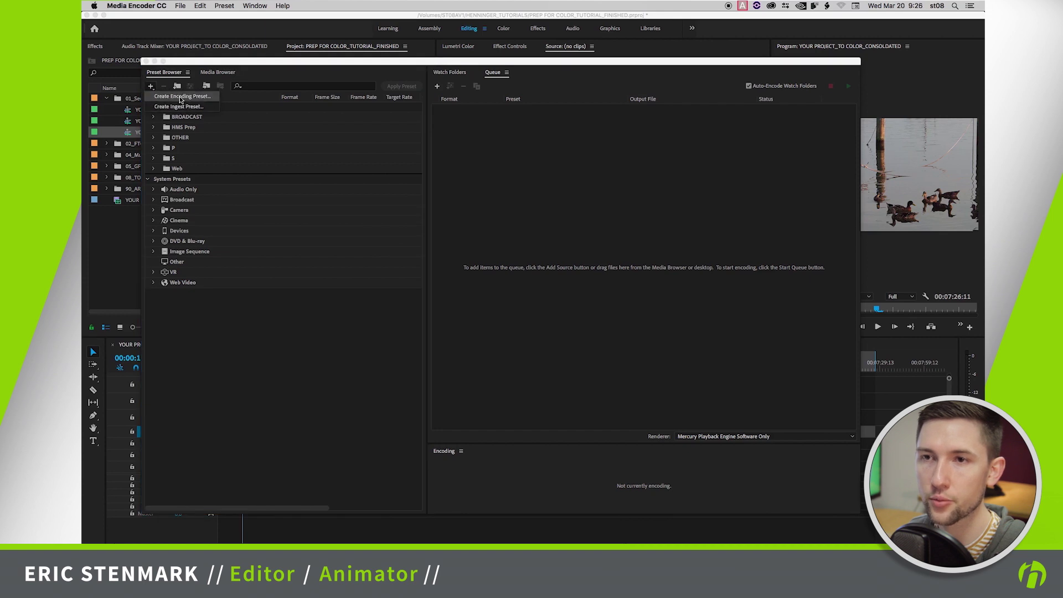
{"action": "left_click", "coordinate": [183, 97]}
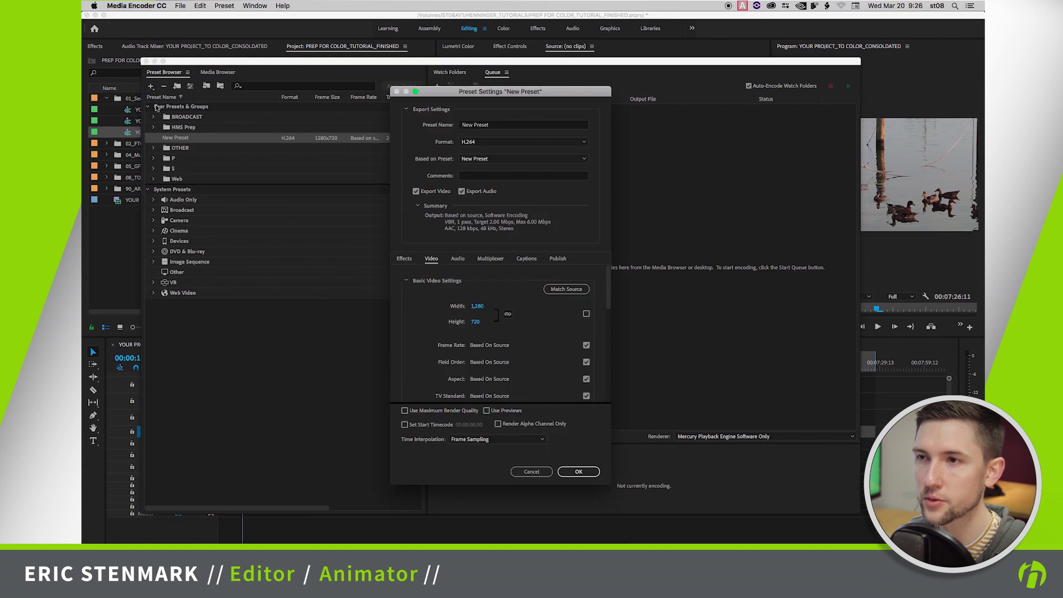
{"action": "left_click_drag", "start_coordinate": [487, 93], "coordinate": [430, 94]}
{"action": "left_click", "coordinate": [435, 124]}
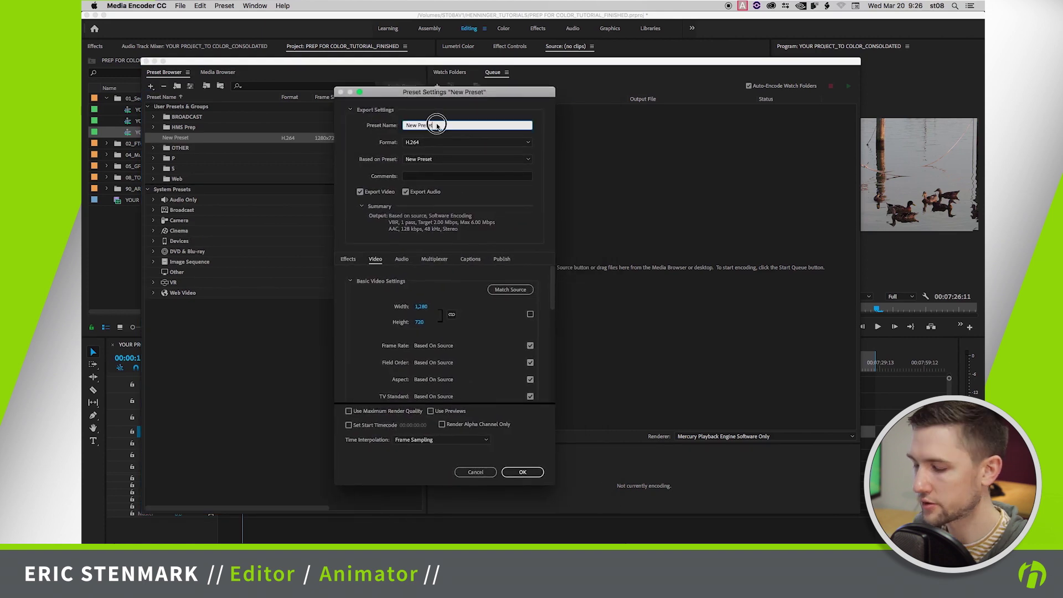
{"action": "type", "text": "ProRes422HQ_16b"}
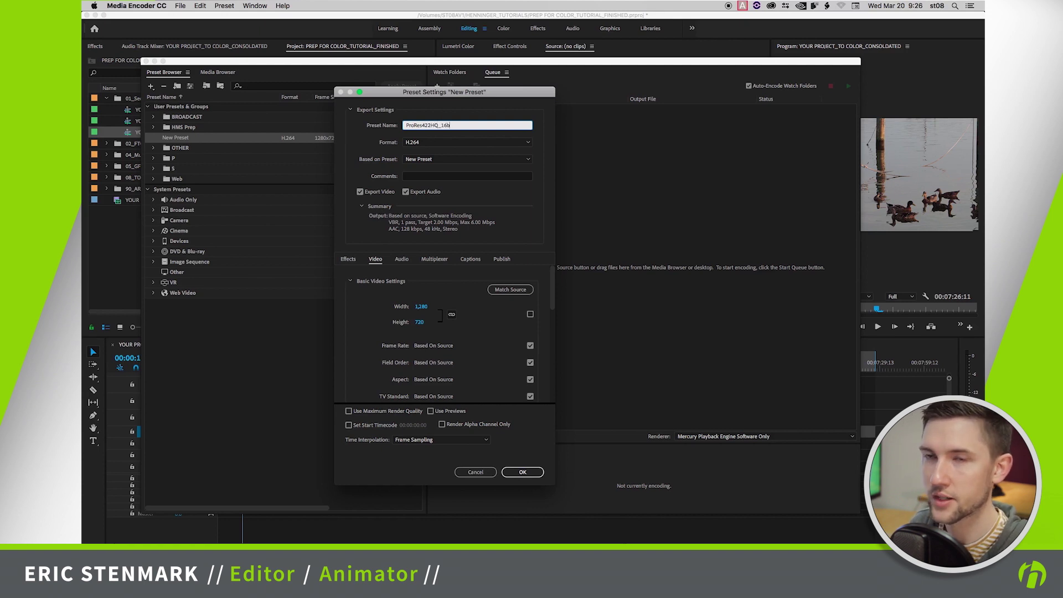
{"action": "type", "text": "it"}
Set the preset to QuickTime with Apple ProRes 422 (HQ) and match the source video settings
{"action": "left_click", "coordinate": [421, 143]}
{"action": "left_click", "coordinate": [424, 144]}
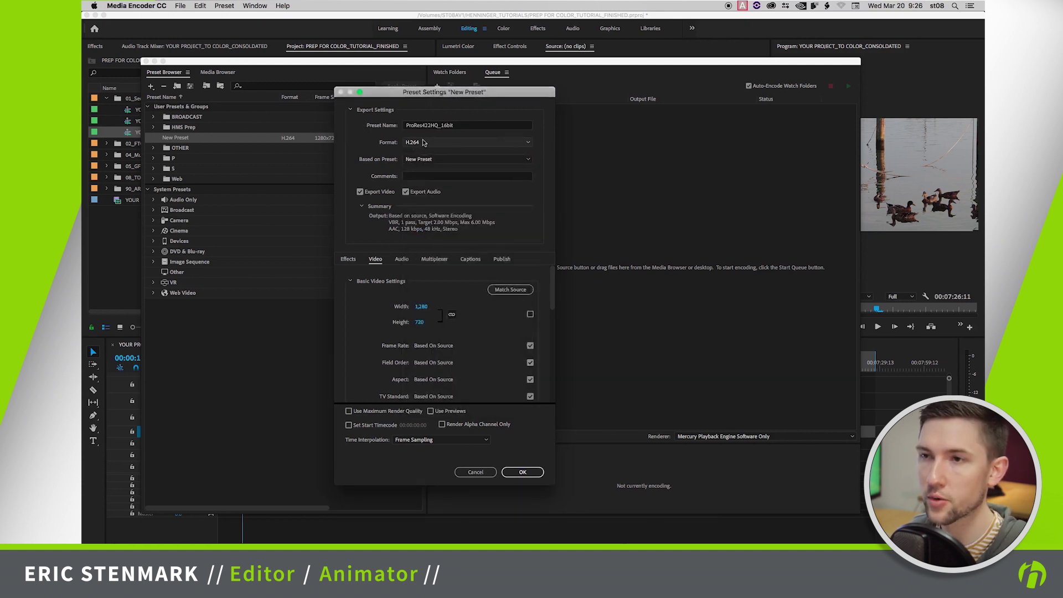
{"action": "left_click", "coordinate": [424, 144]}
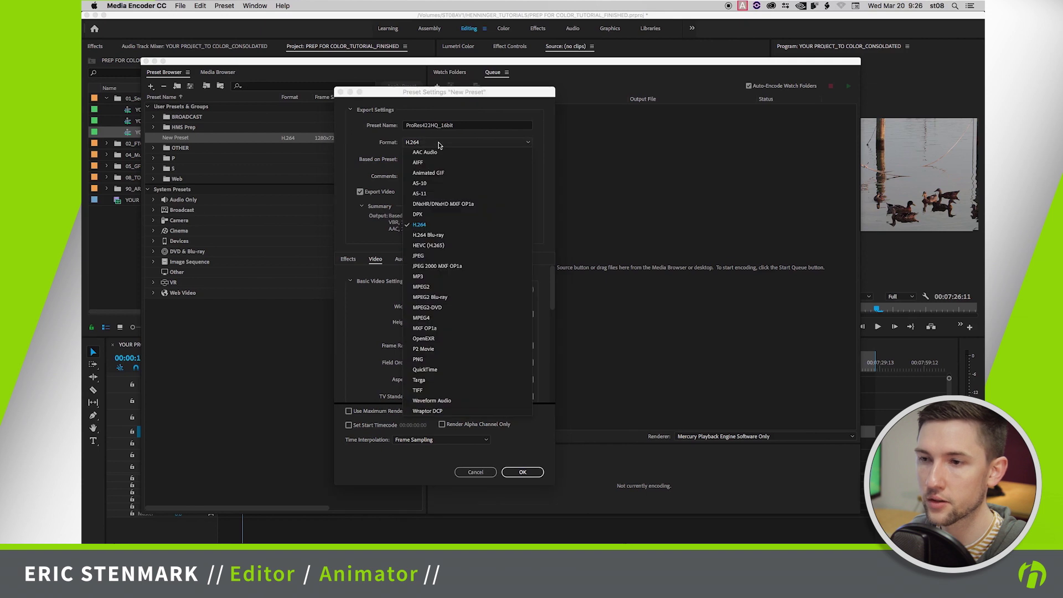
{"action": "left_click", "coordinate": [433, 371]}
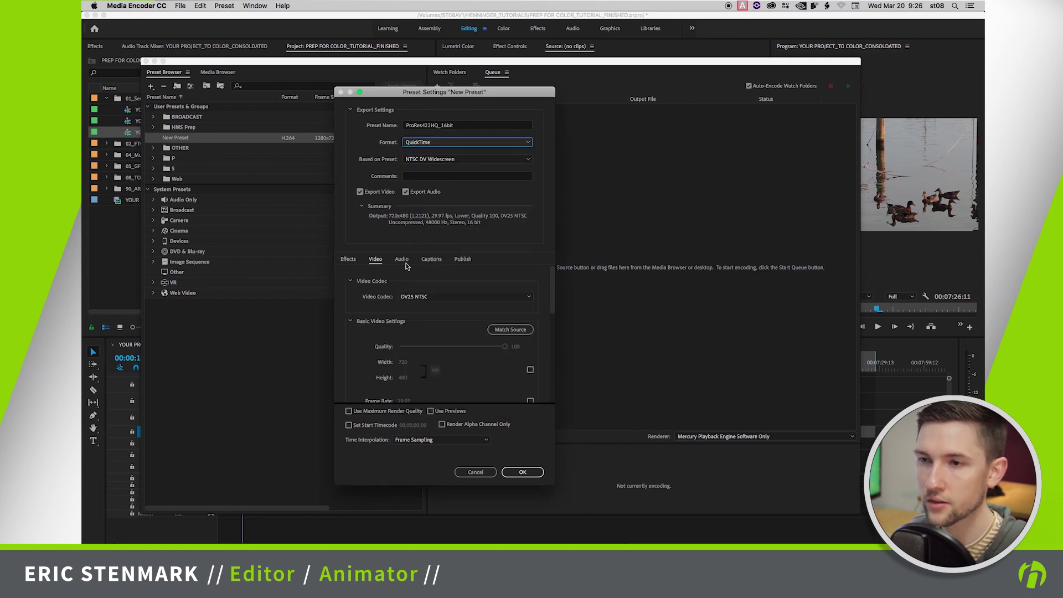
{"action": "left_click", "coordinate": [450, 300]}
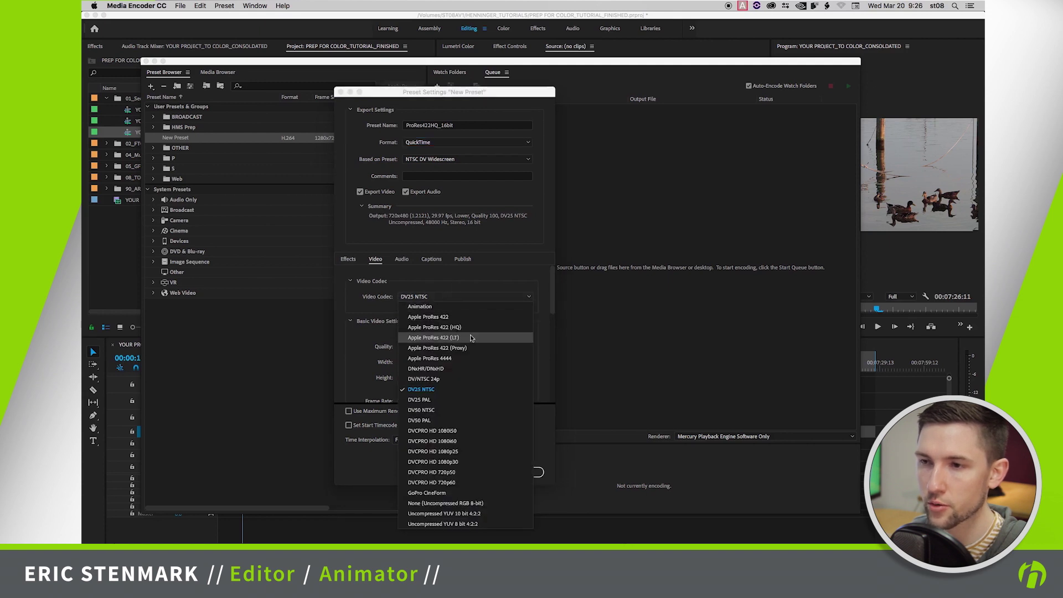
{"action": "left_click", "coordinate": [452, 330]}
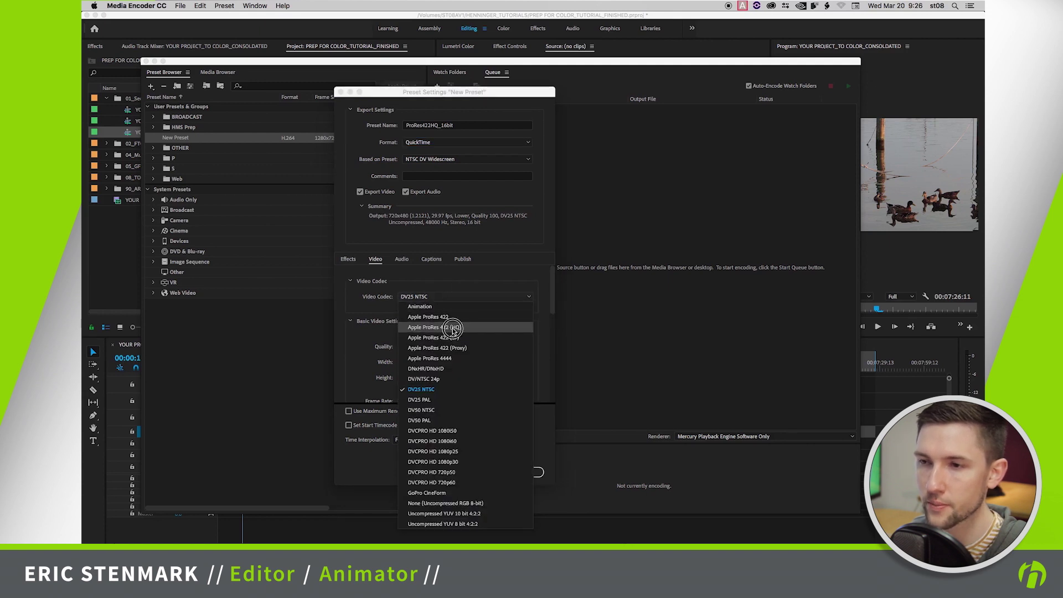
{"action": "left_click", "coordinate": [519, 331]}
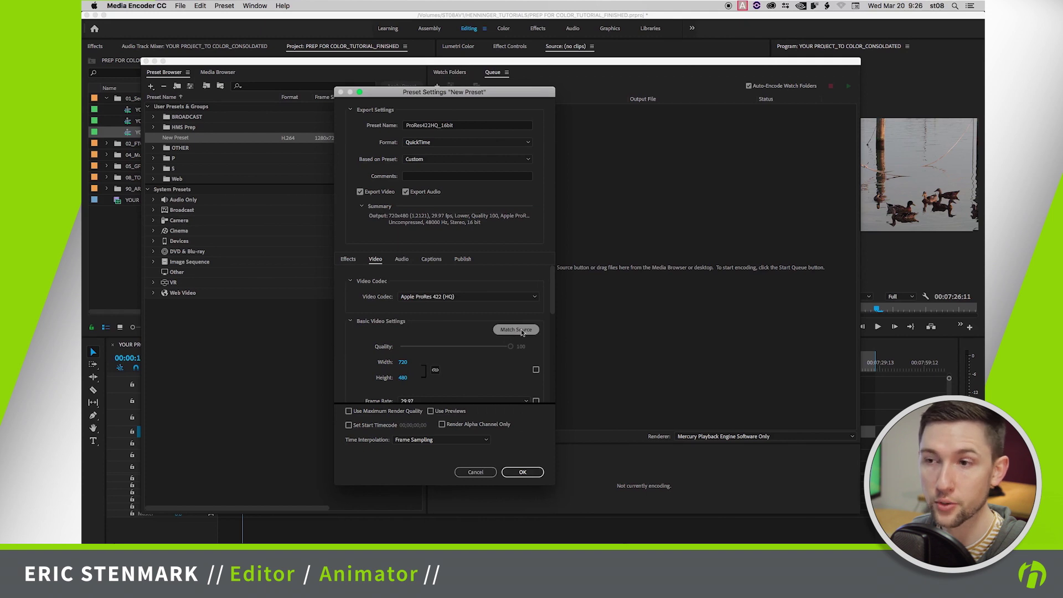
Enable Render at Maximum Depth at 16-bpc and Use Maximum Render Quality
{"action": "scroll", "coordinate": [434, 330], "scroll_direction": "down", "scroll_amount": 2}
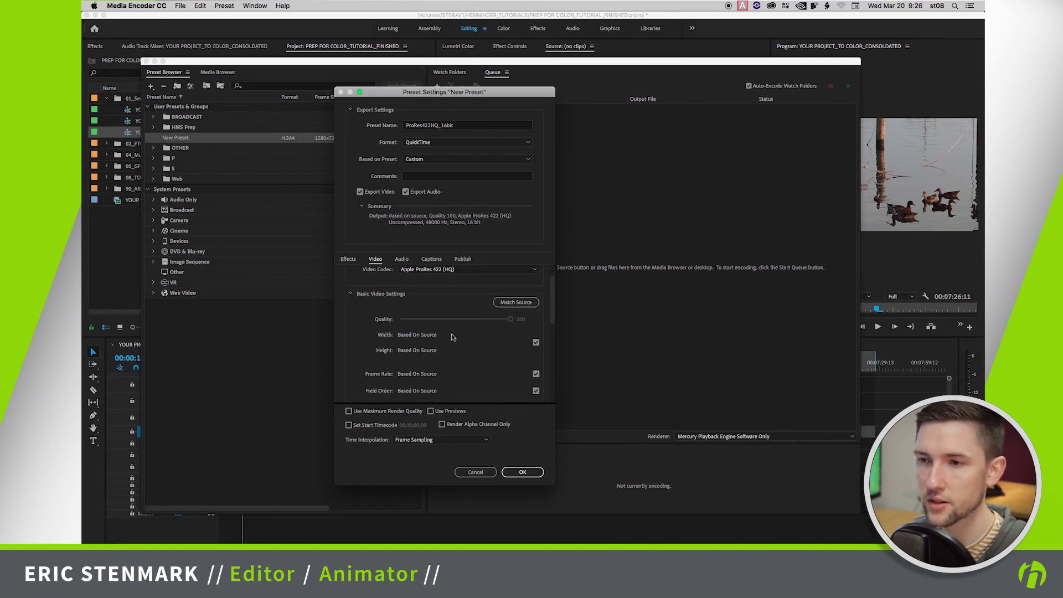
{"action": "scroll", "coordinate": [438, 331], "scroll_direction": "down", "scroll_amount": 3}
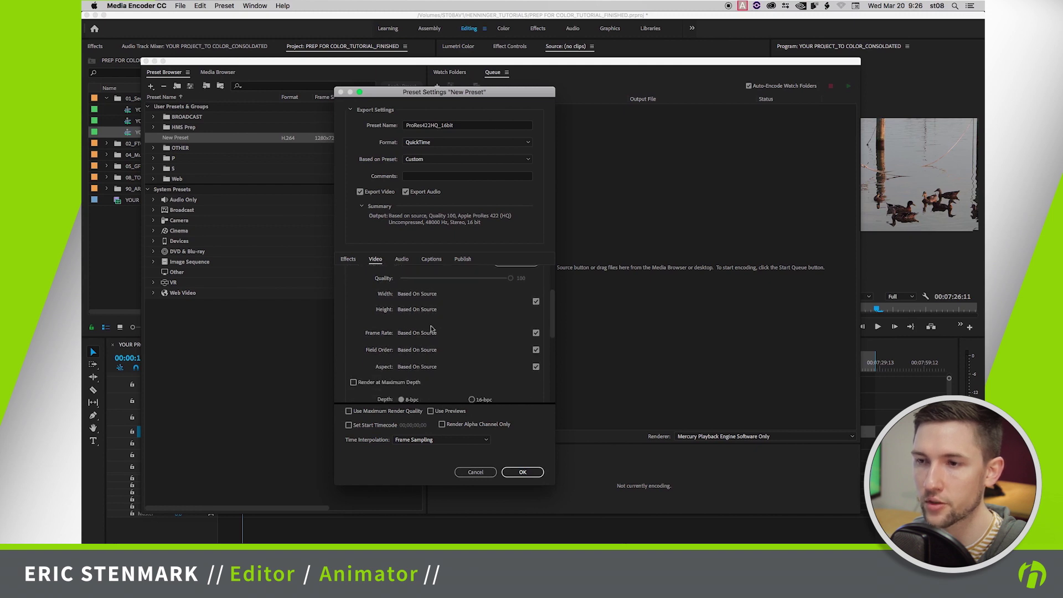
{"action": "scroll", "coordinate": [418, 351], "scroll_direction": "down", "scroll_amount": 2}
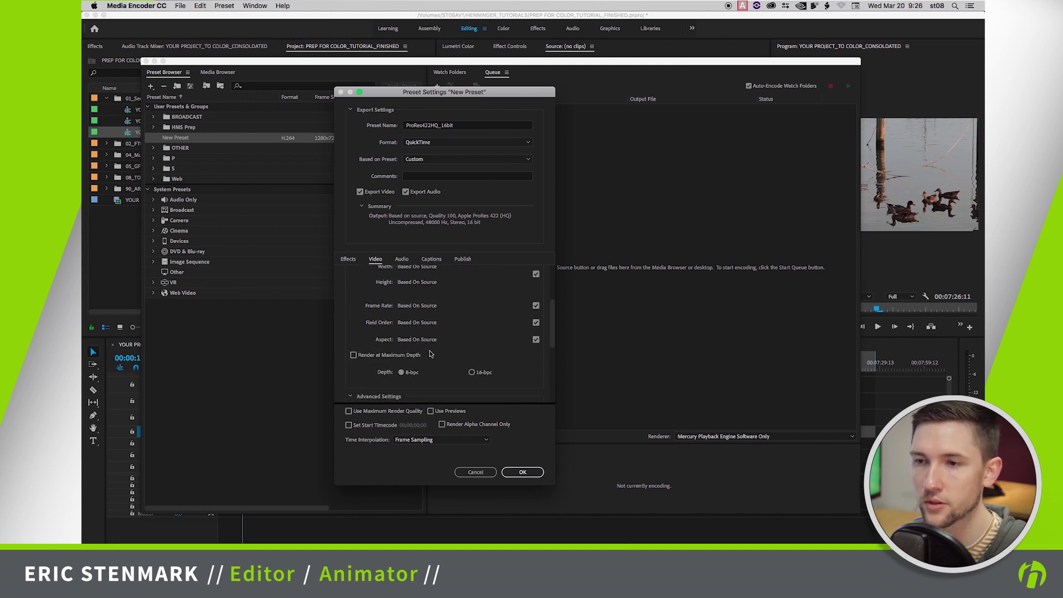
{"action": "scroll", "coordinate": [453, 355], "scroll_direction": "down", "scroll_amount": 2}
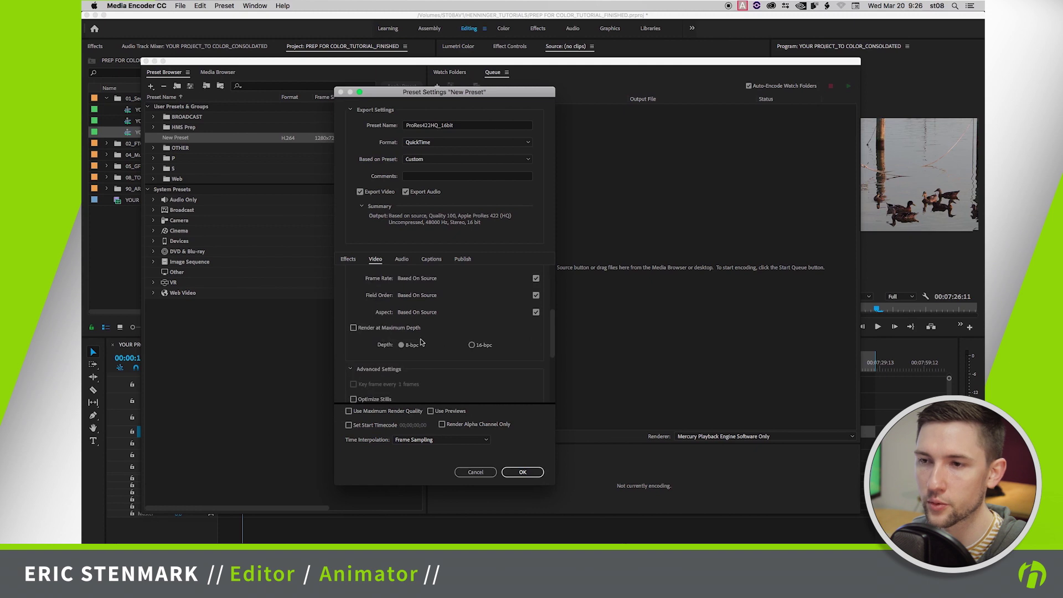
{"action": "left_click", "coordinate": [354, 328]}
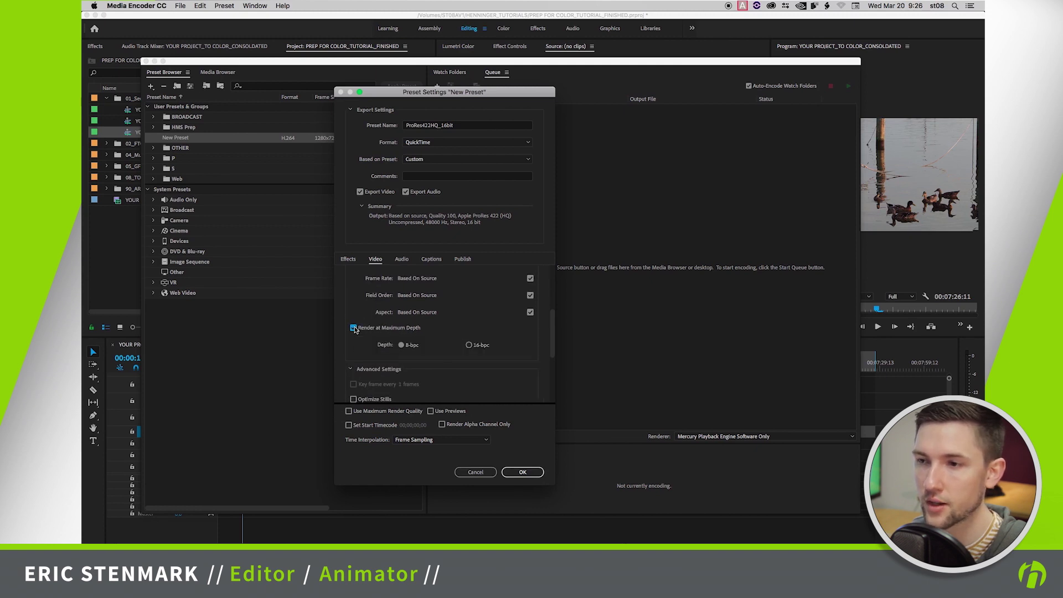
{"action": "left_click", "coordinate": [469, 346]}
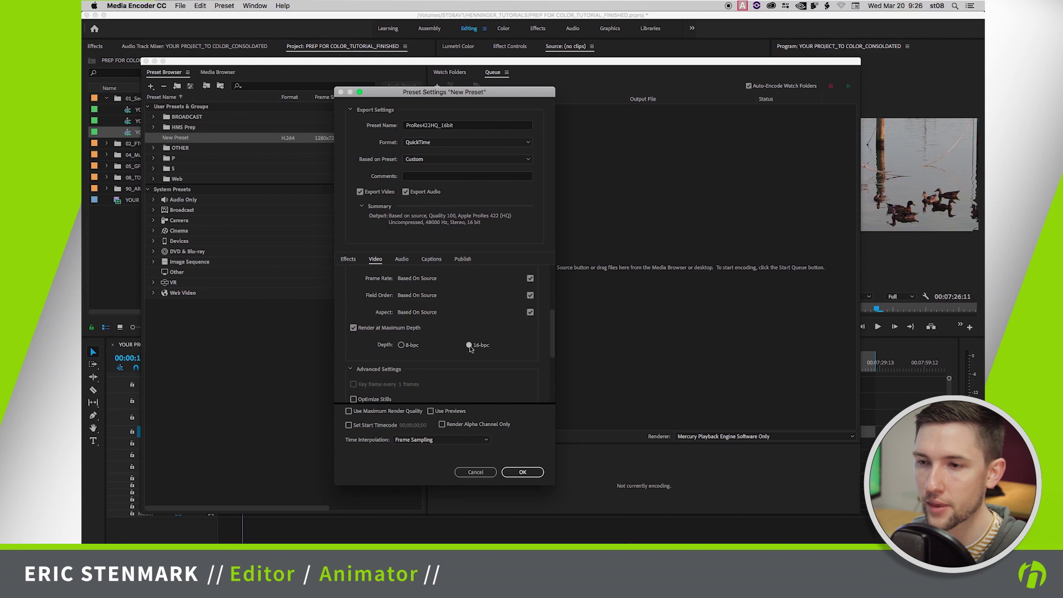
{"action": "left_click", "coordinate": [348, 412]}
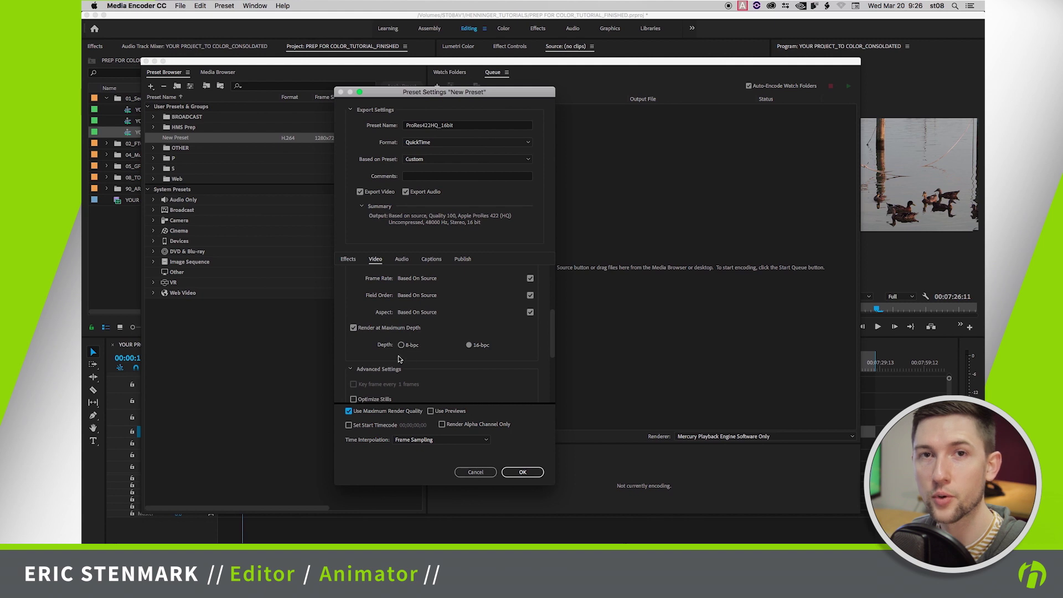
Review the Audio and Effects settings, then save the ProRes422HQ_16bit preset
{"action": "scroll", "coordinate": [424, 355], "scroll_direction": "up", "scroll_amount": 5}
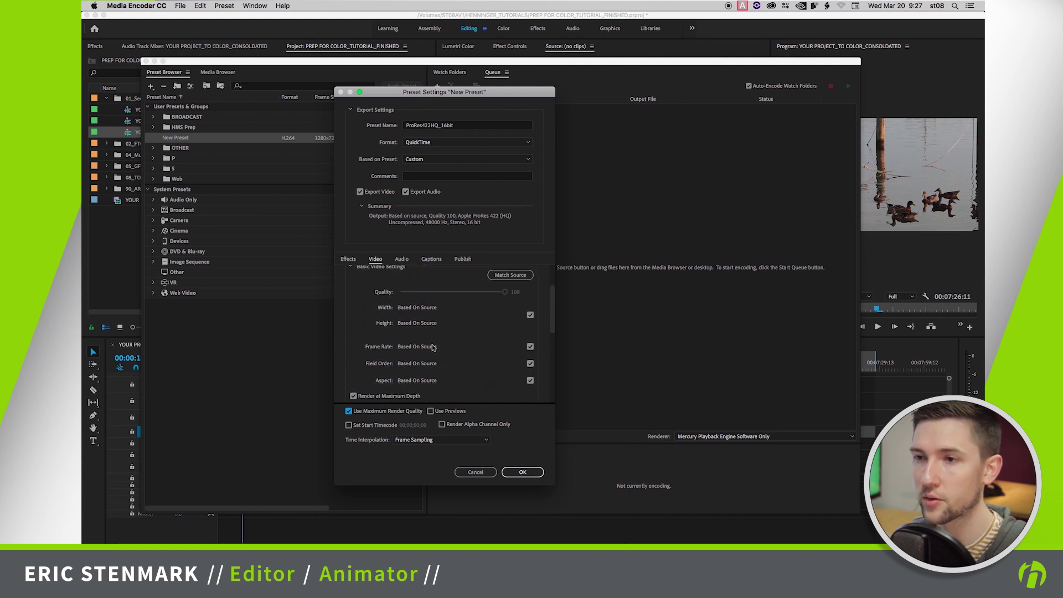
{"action": "left_click", "coordinate": [402, 261]}
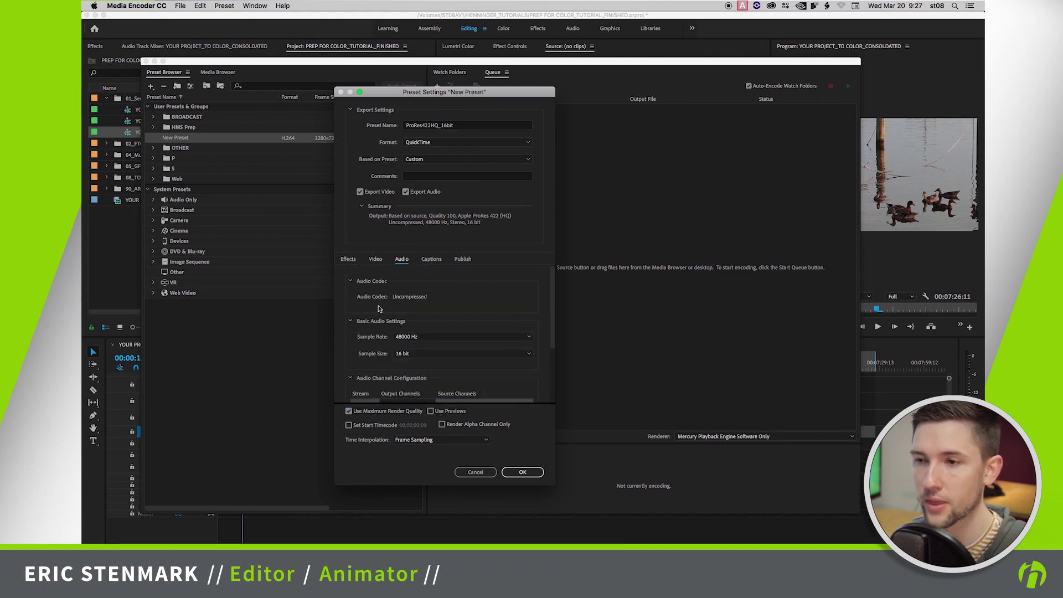
{"action": "left_click", "coordinate": [375, 260]}
{"action": "left_click", "coordinate": [349, 259]}
{"action": "left_click", "coordinate": [375, 260]}
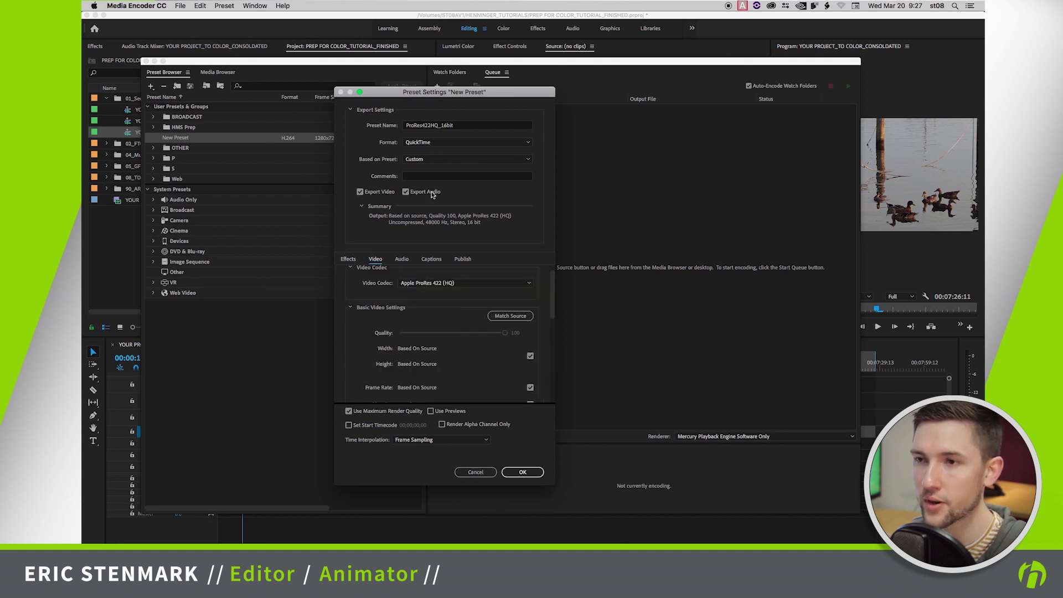
{"action": "left_click", "coordinate": [530, 473]}
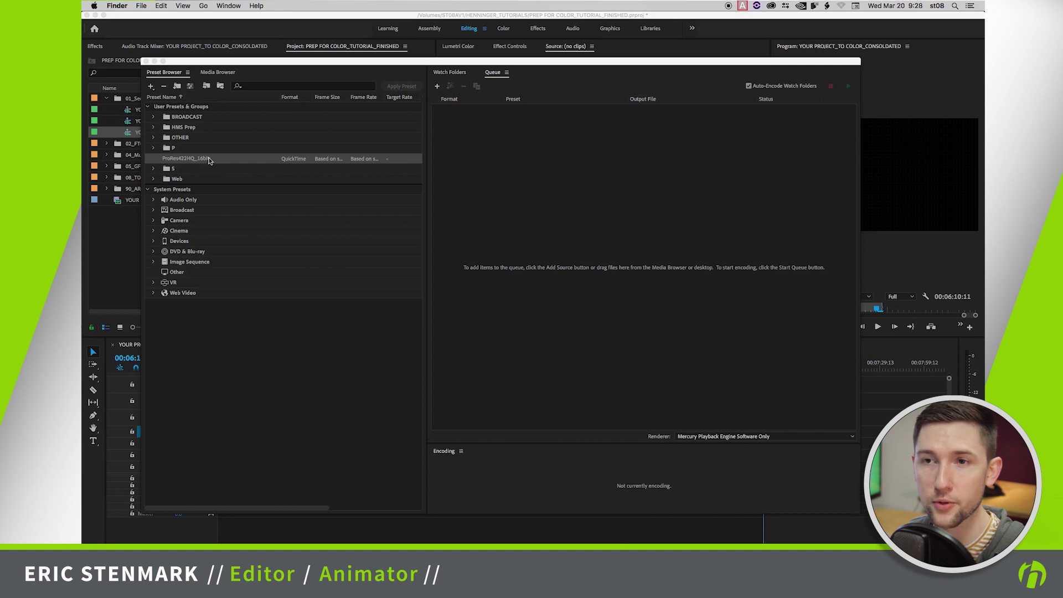
Export the ProRes422HQ_16bit preset as a preset file to the Desktop
{"action": "right_click", "coordinate": [207, 159]}
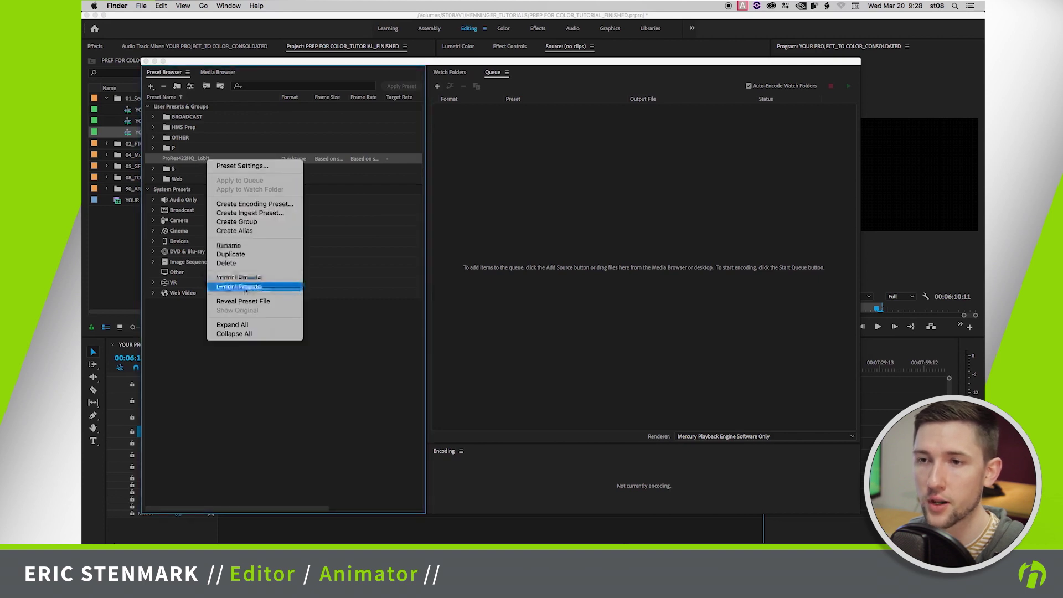
{"action": "left_click", "coordinate": [246, 287]}
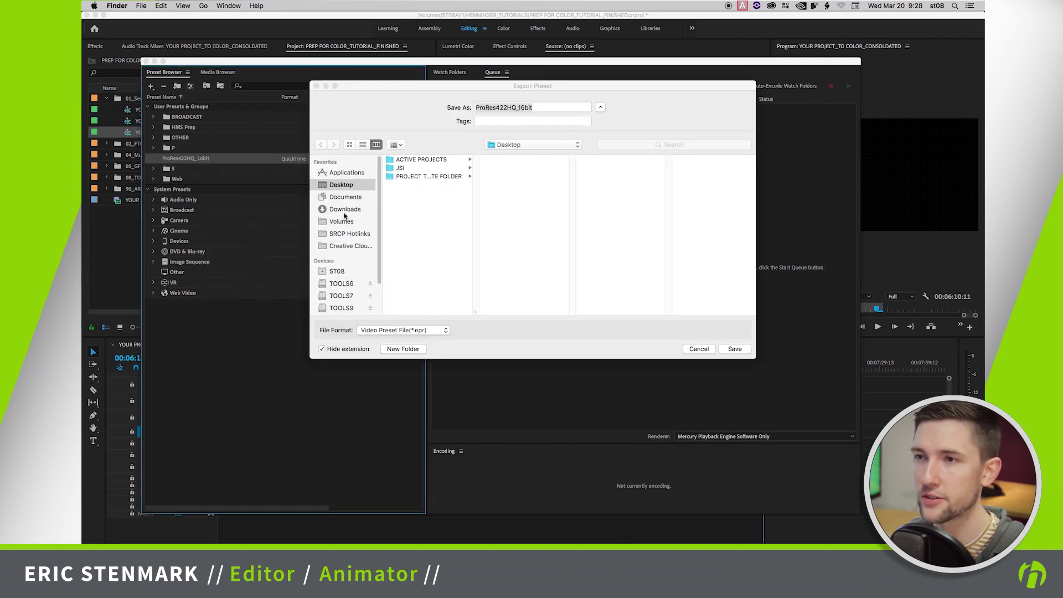
{"action": "left_click", "coordinate": [736, 350]}
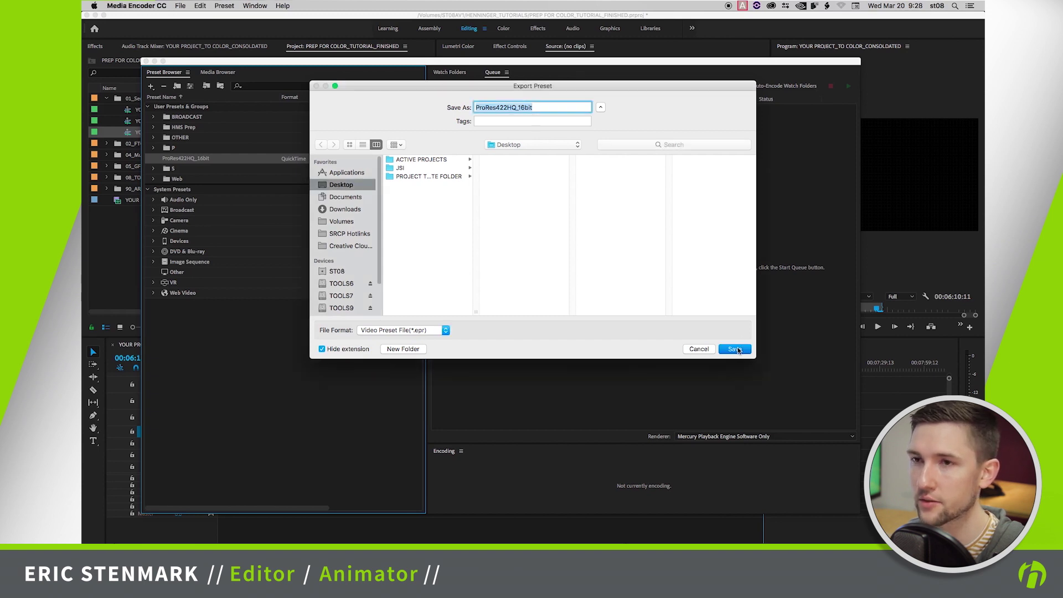
{"action": "left_click", "coordinate": [735, 350]}
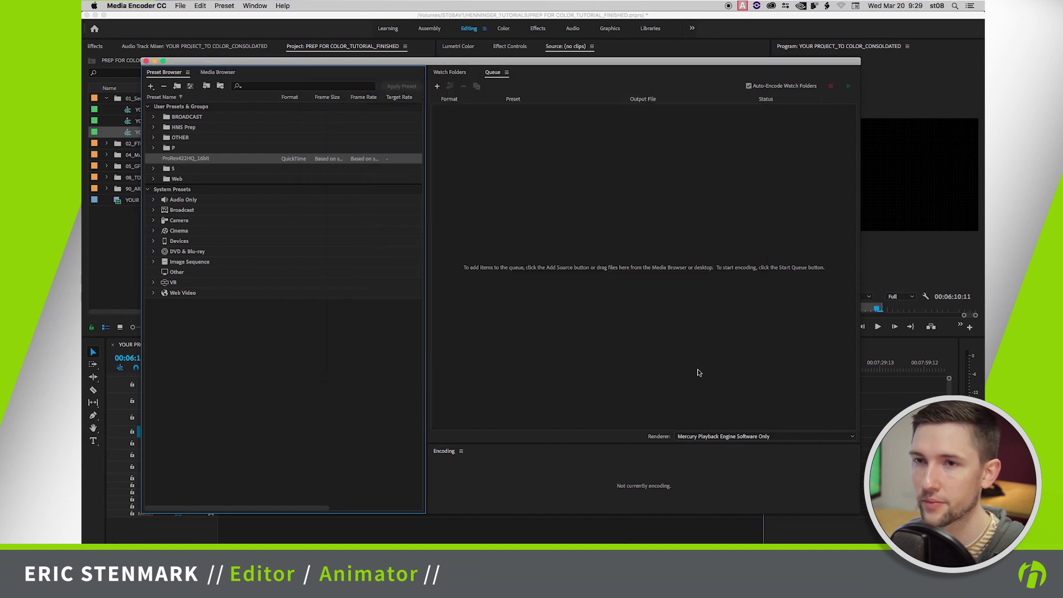
Back in Premiere Pro, open the Project Manager from the File menu
{"action": "left_click", "coordinate": [115, 256]}
{"action": "left_click", "coordinate": [326, 382]}
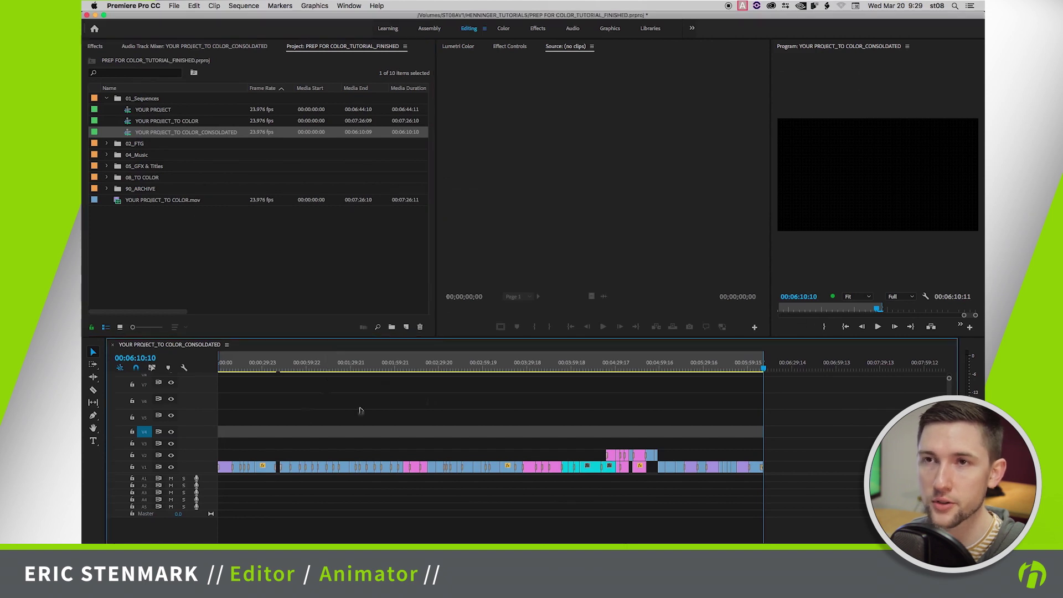
{"action": "left_click", "coordinate": [175, 6]}
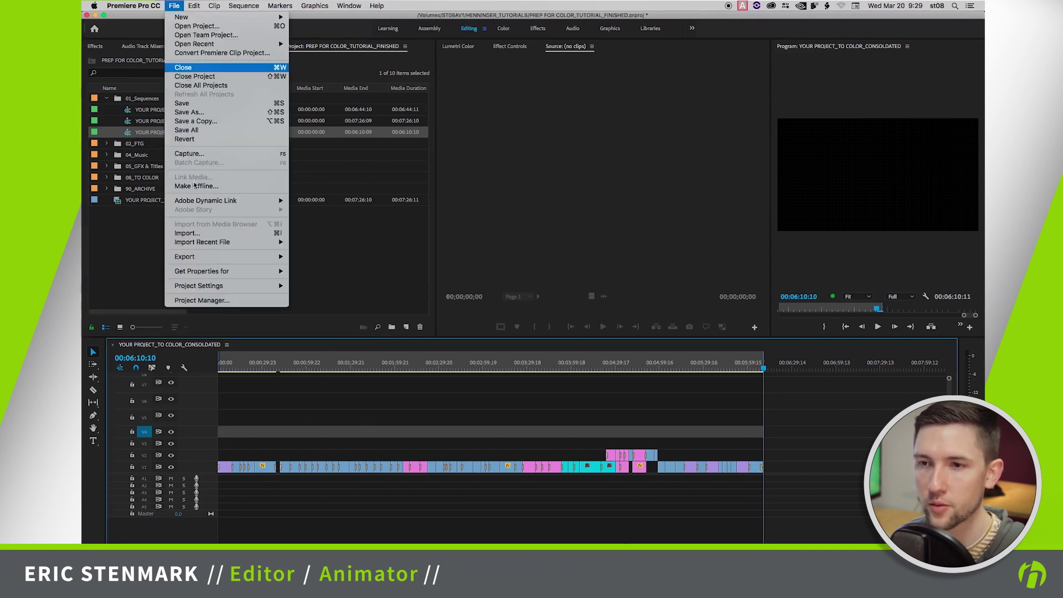
{"action": "left_click", "coordinate": [221, 302]}
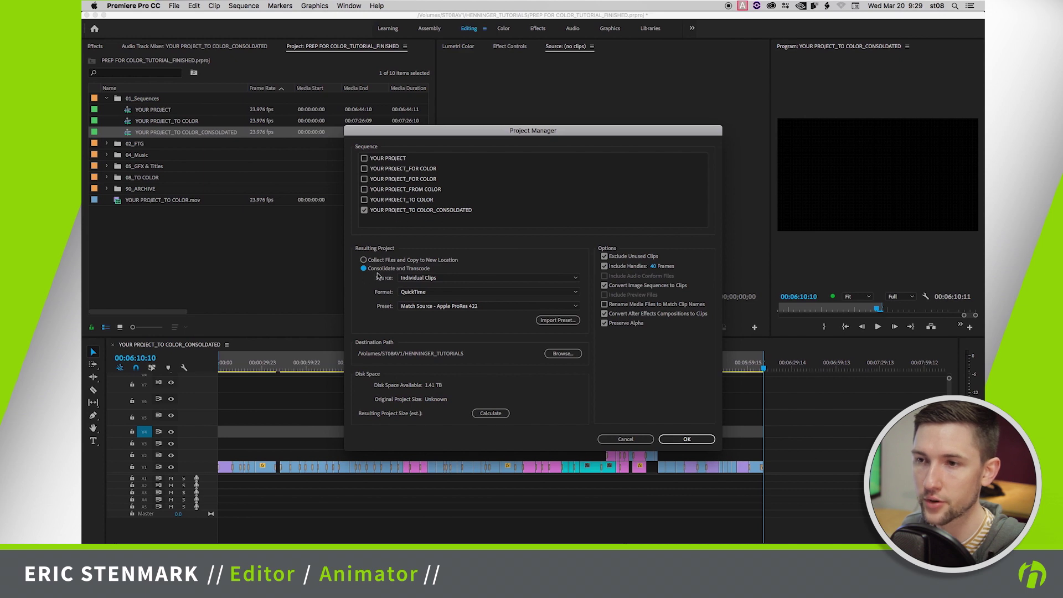
Import Desktop/ProRes422HQ_16bit.epr as the Project Manager's transcode preset
{"action": "left_click", "coordinate": [563, 320]}
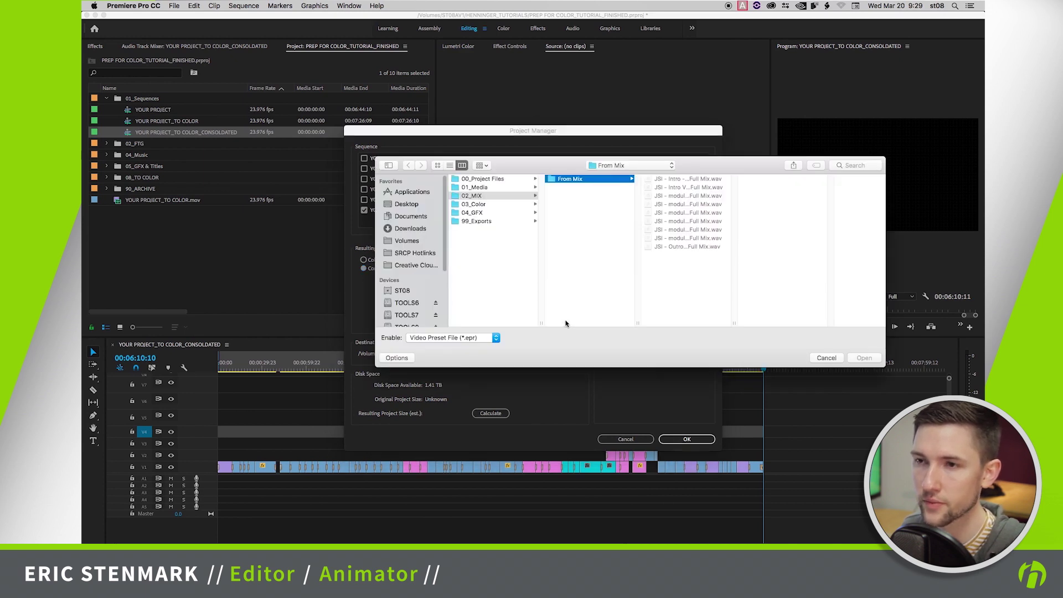
{"action": "left_click", "coordinate": [405, 204]}
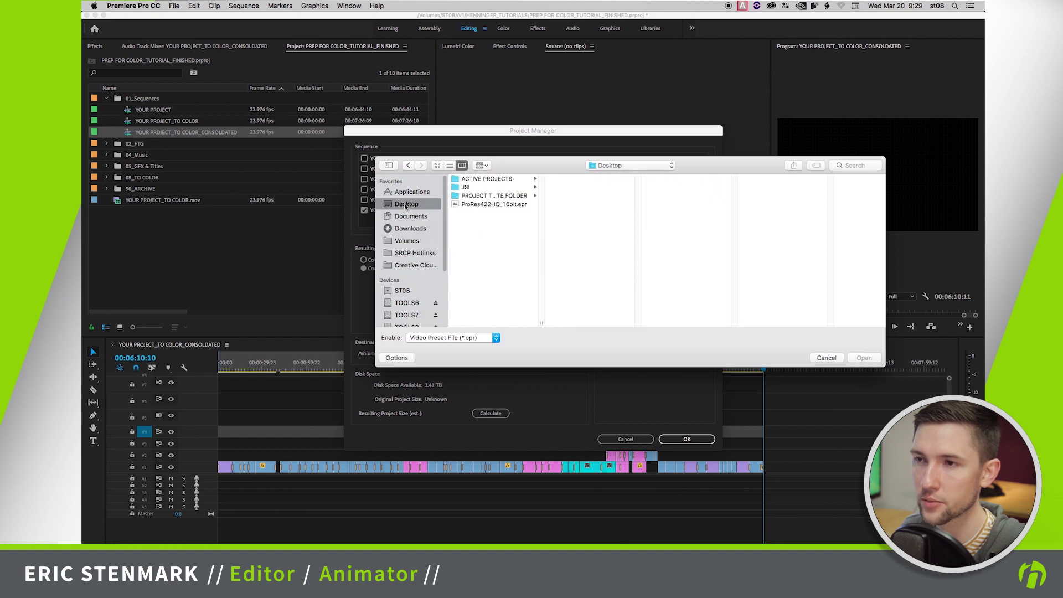
{"action": "left_click", "coordinate": [474, 206]}
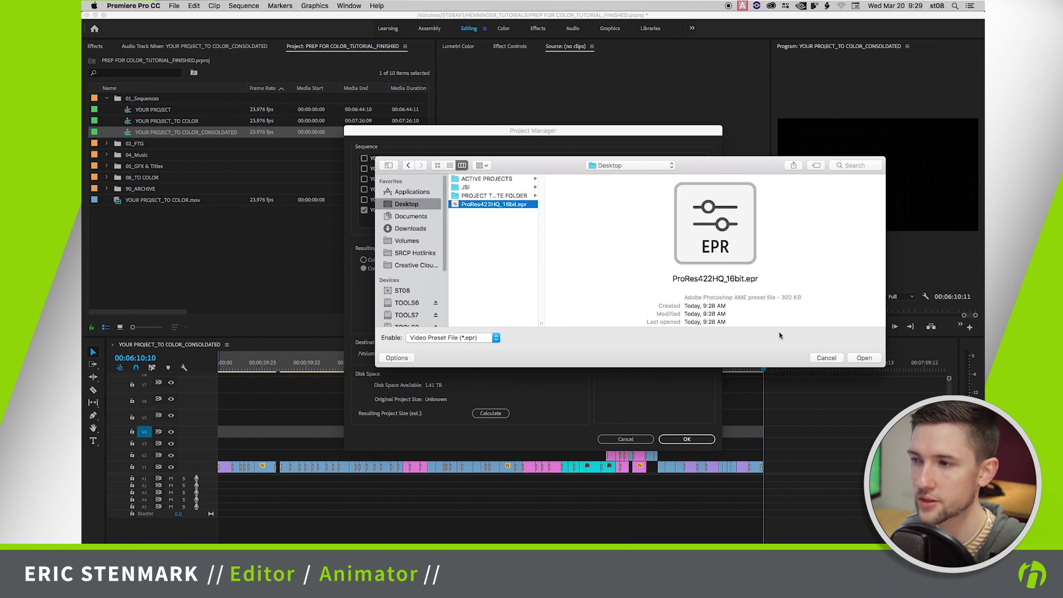
{"action": "left_click", "coordinate": [865, 358]}
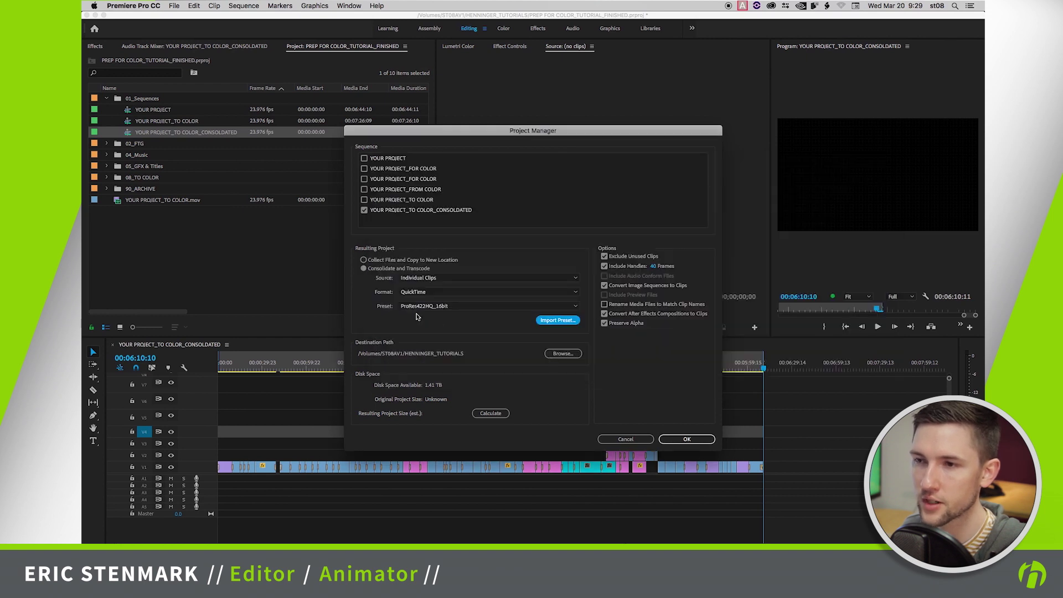
{"action": "left_click", "coordinate": [464, 307]}
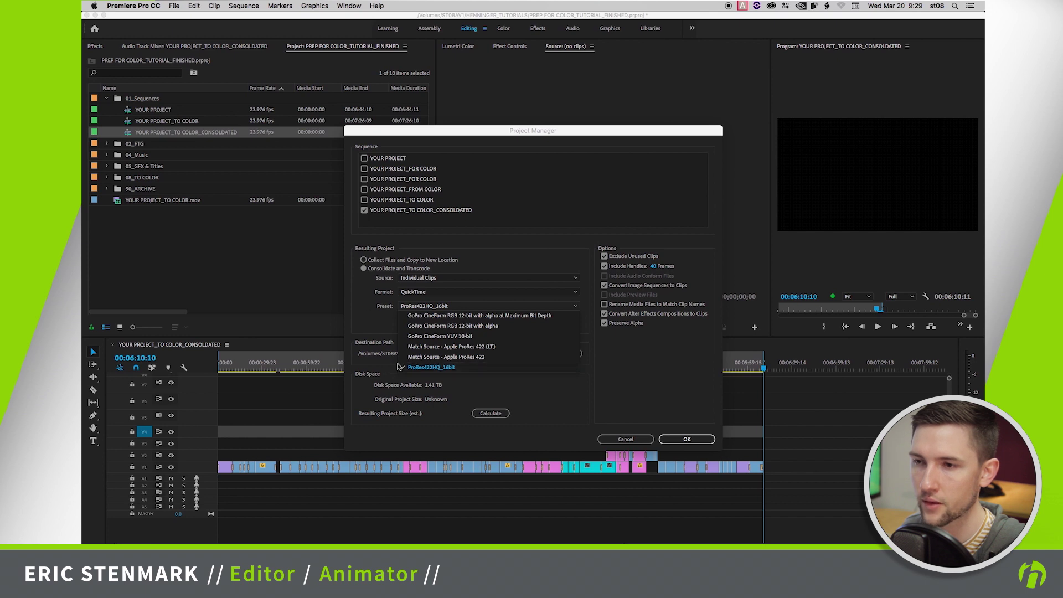
{"action": "left_click", "coordinate": [439, 368]}
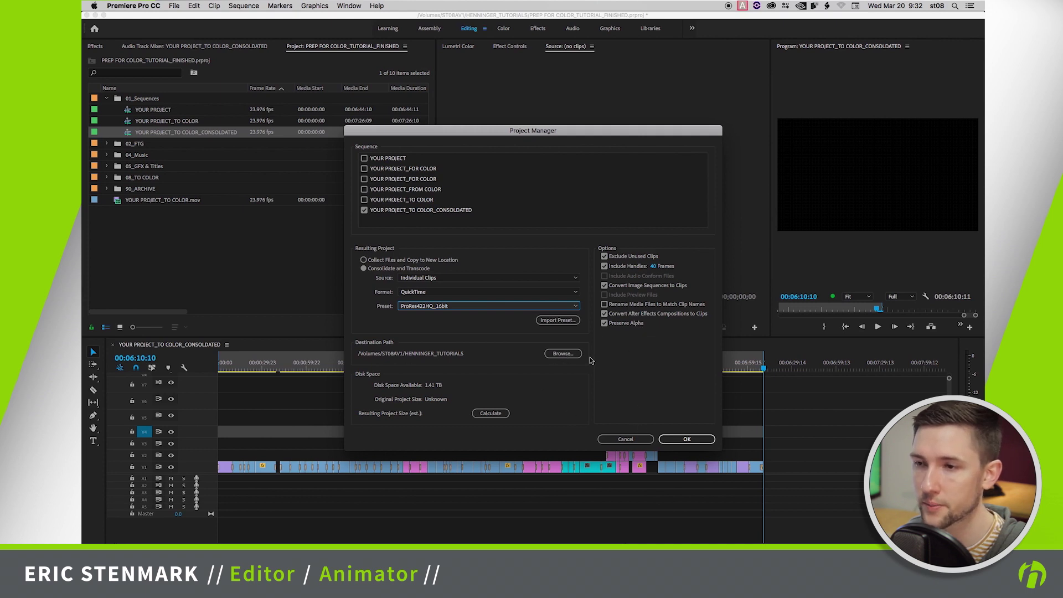
Send output to a new Desktop folder 'Consolidated Media' and calculate the 1.66 GB project size
{"action": "left_click", "coordinate": [563, 354]}
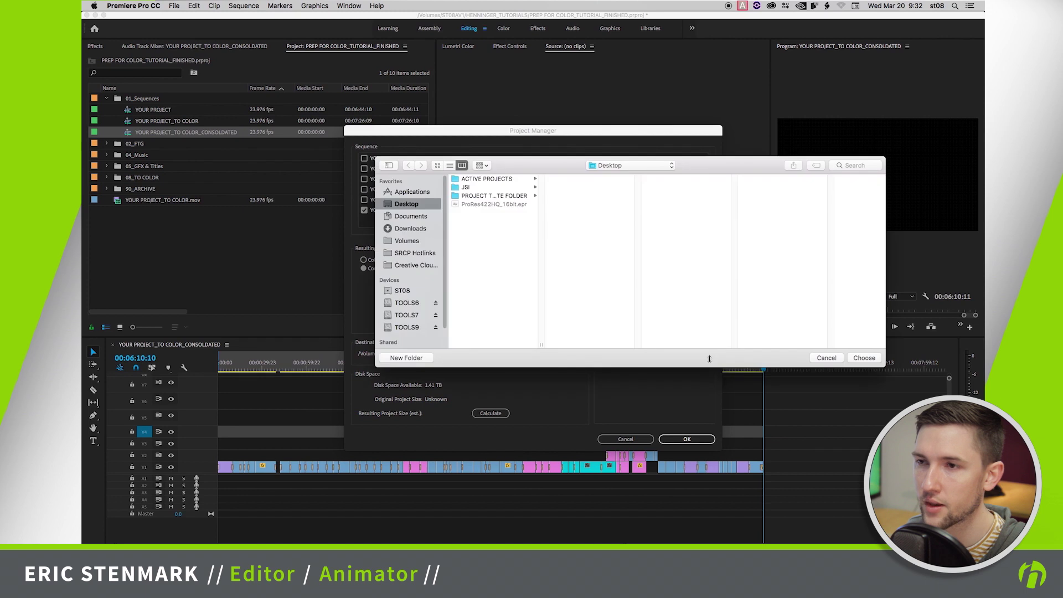
{"action": "left_click", "coordinate": [406, 358]}
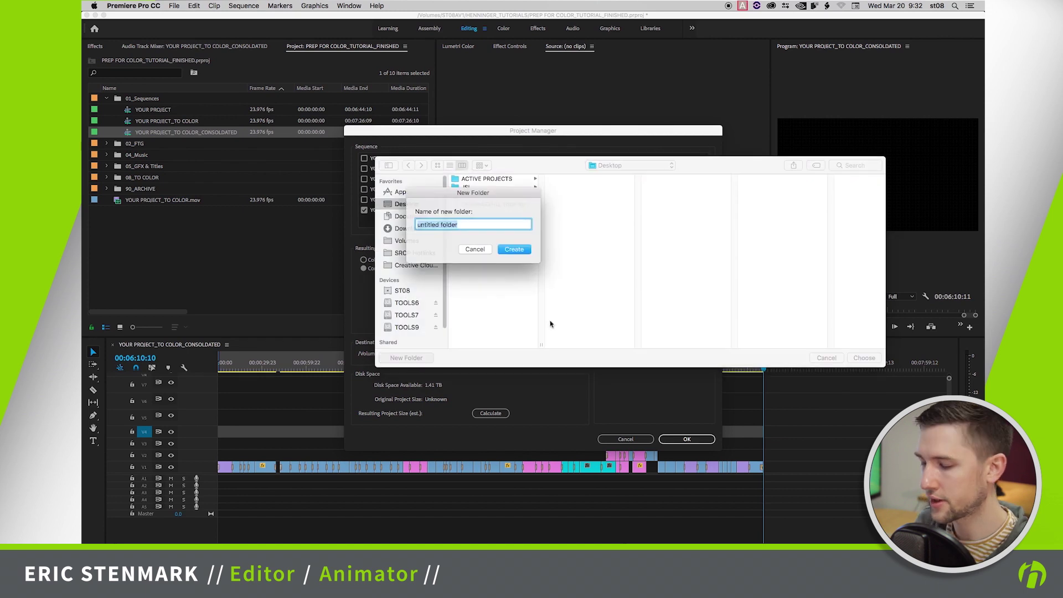
{"action": "type", "text": "Consoldated Media"}
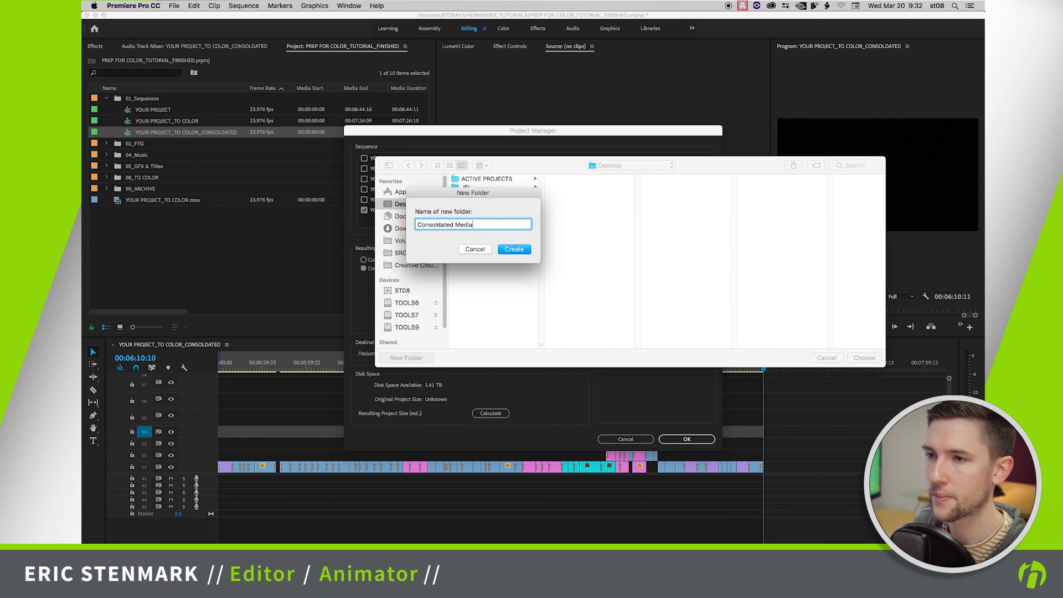
{"action": "key", "text": "Return"}
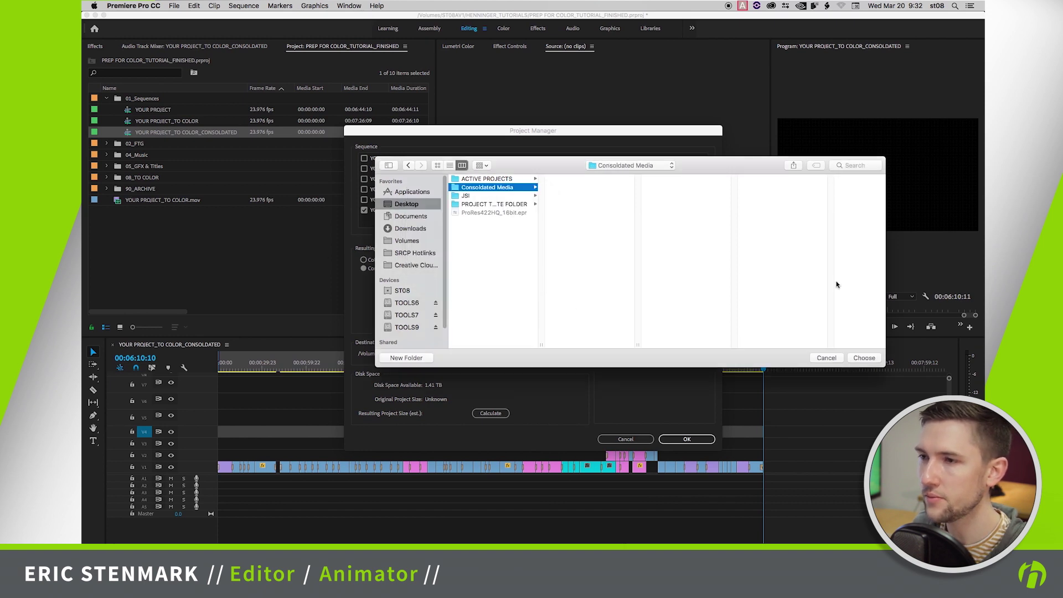
{"action": "left_click", "coordinate": [859, 357]}
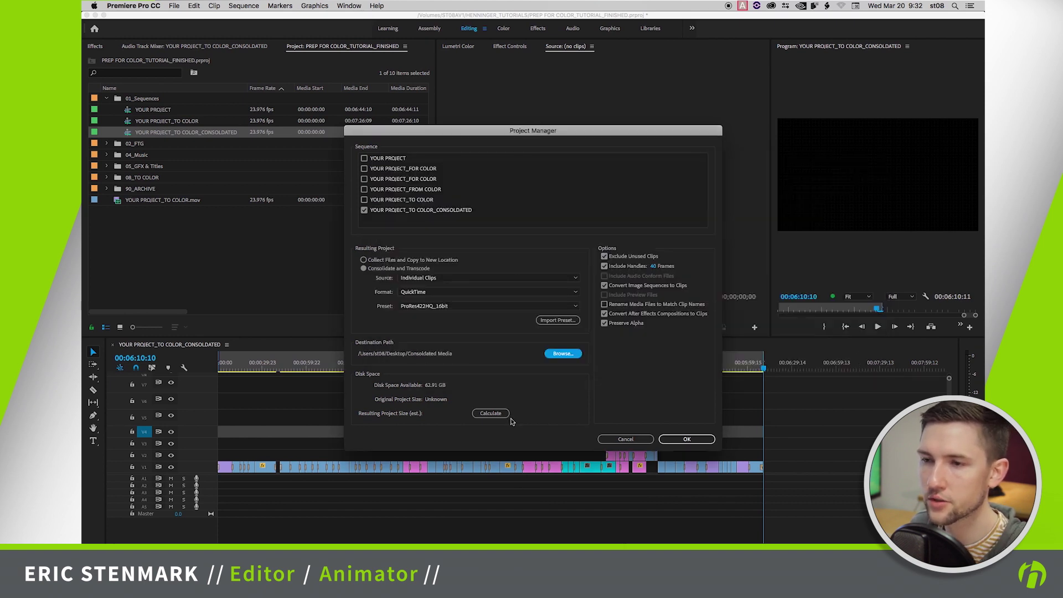
{"action": "left_click", "coordinate": [491, 414]}
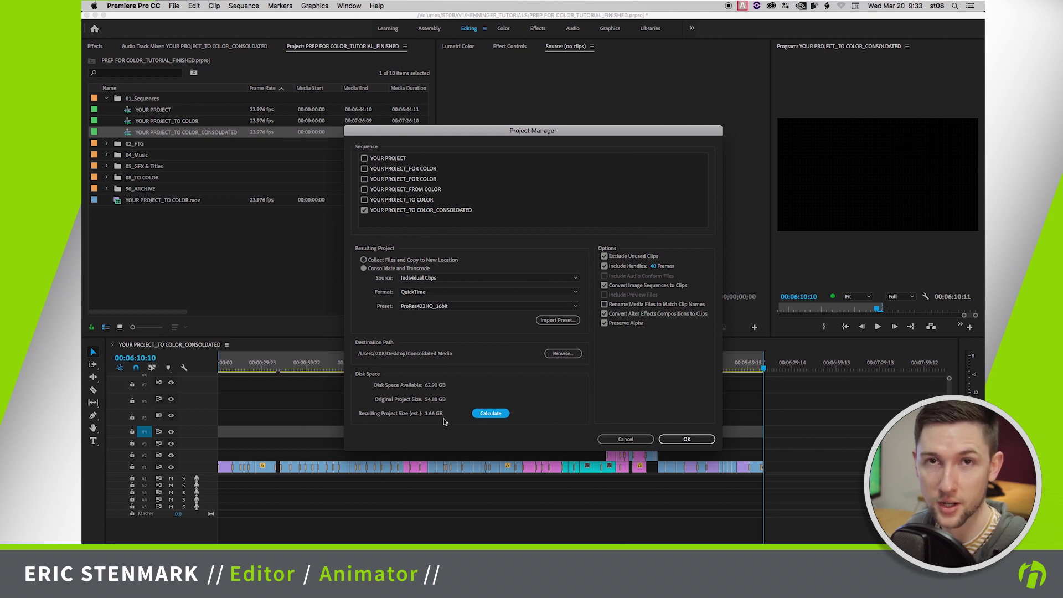
Start the consolidate-and-transcode and confirm saving the project when prompted
{"action": "left_click", "coordinate": [700, 440]}
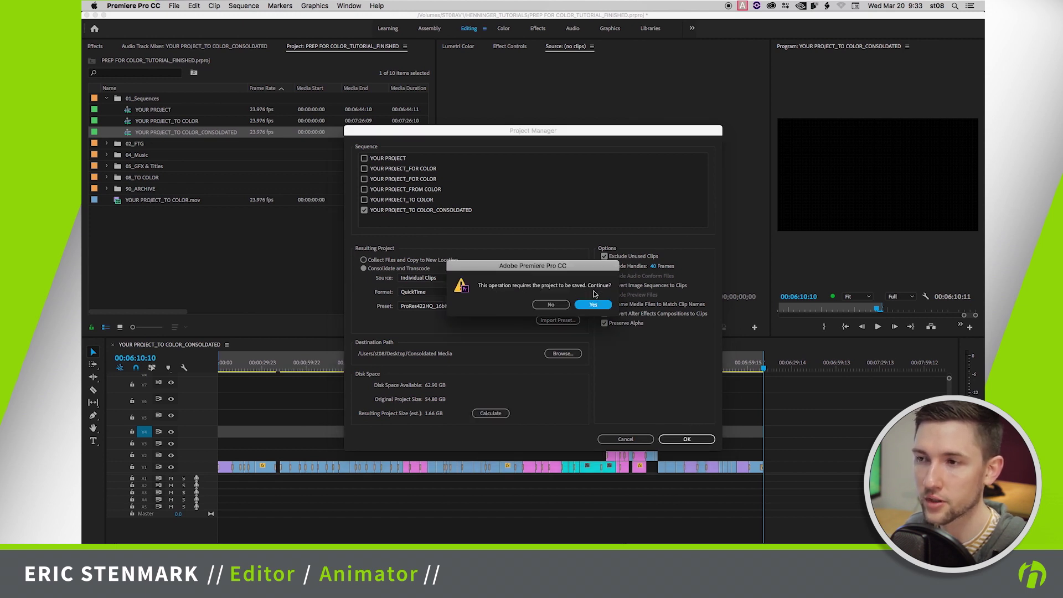
{"action": "left_click", "coordinate": [594, 305]}
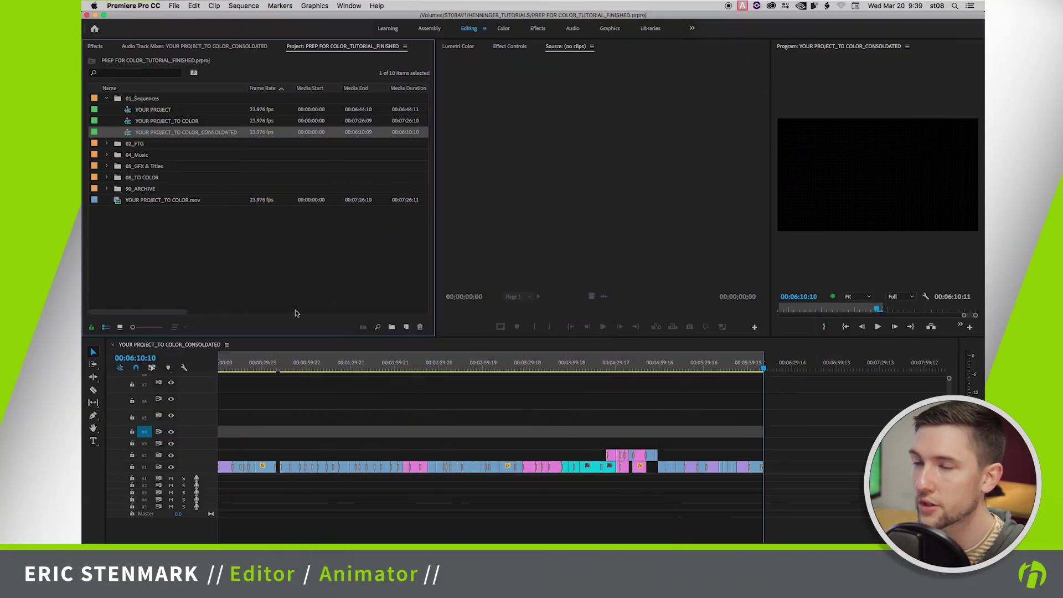
In Finder, browse Consolidated Media into the Transcoded_PREP FOR COLOR_TUTORIAL_FINISHED folder
{"action": "key", "text": "super+Tab"}
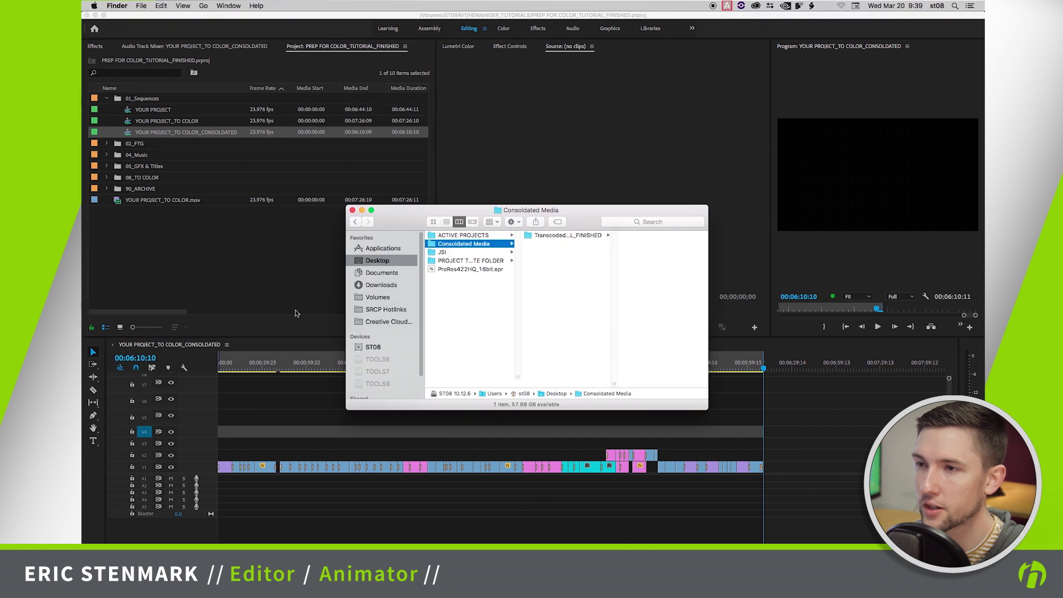
{"action": "left_click", "coordinate": [577, 236]}
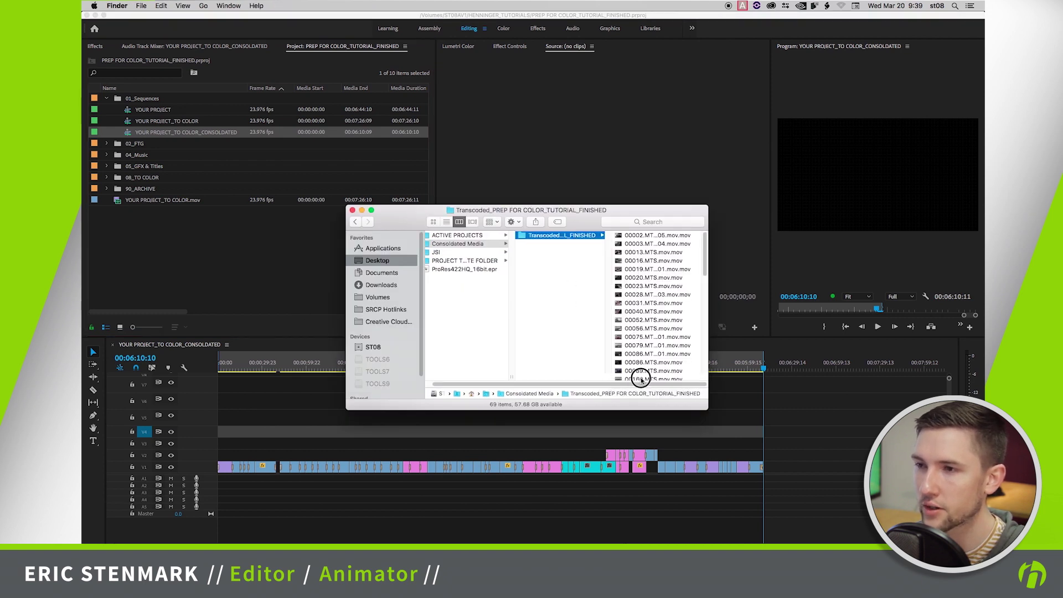
{"action": "double_click", "coordinate": [606, 379]}
{"action": "key", "text": "Left"}
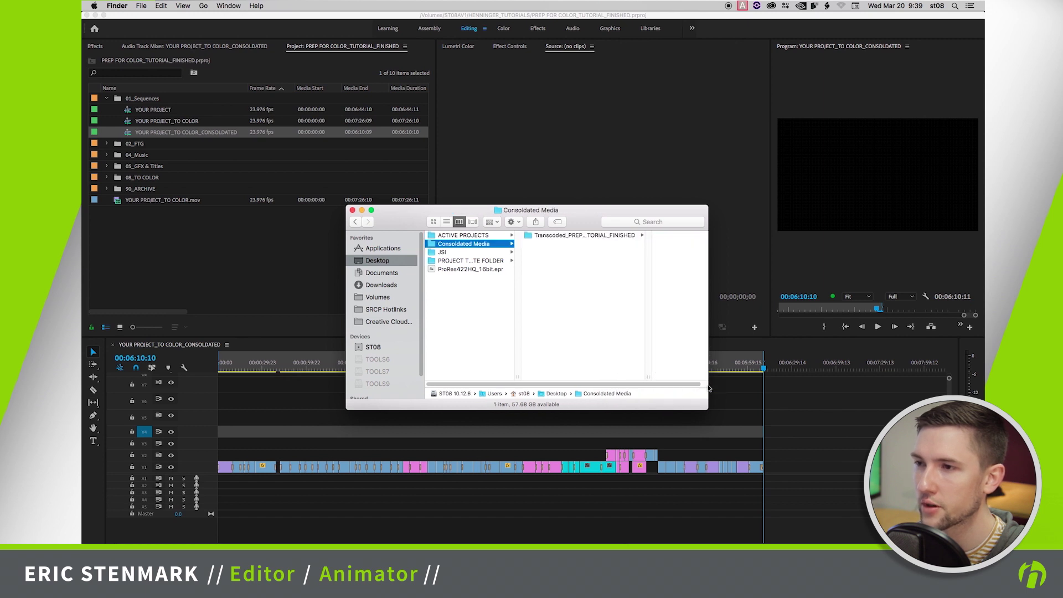
{"action": "left_click_drag", "start_coordinate": [713, 379], "coordinate": [833, 380]}
{"action": "left_click", "coordinate": [609, 235]}
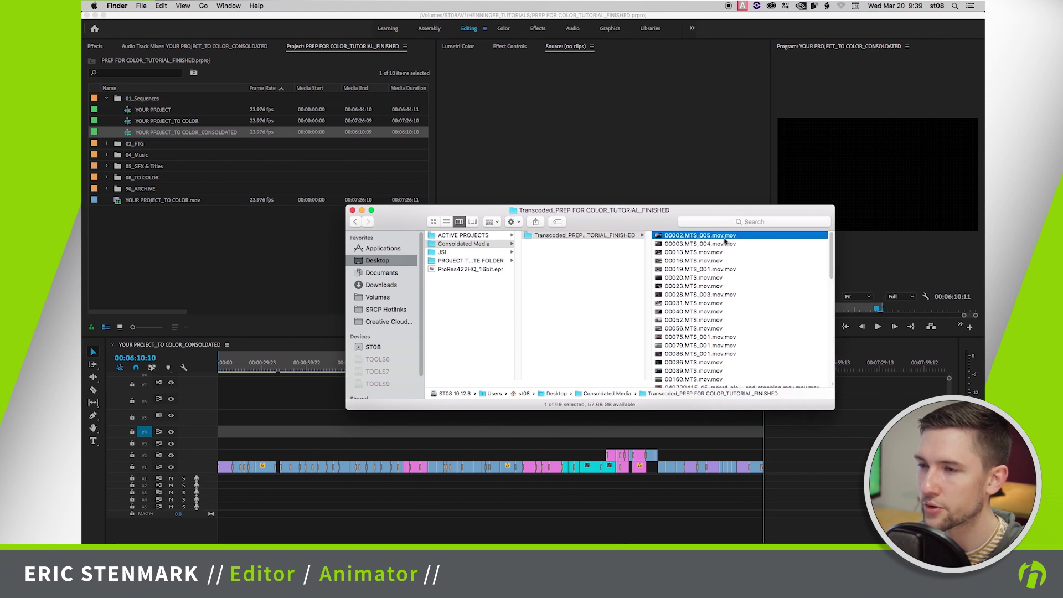
{"action": "left_click", "coordinate": [725, 236]}
Open PREP FOR COLOR_TUTORIAL_FINISHED.prproj with Premiere Pro CC 2018
{"action": "scroll", "coordinate": [647, 294], "scroll_direction": "down", "scroll_amount": 15}
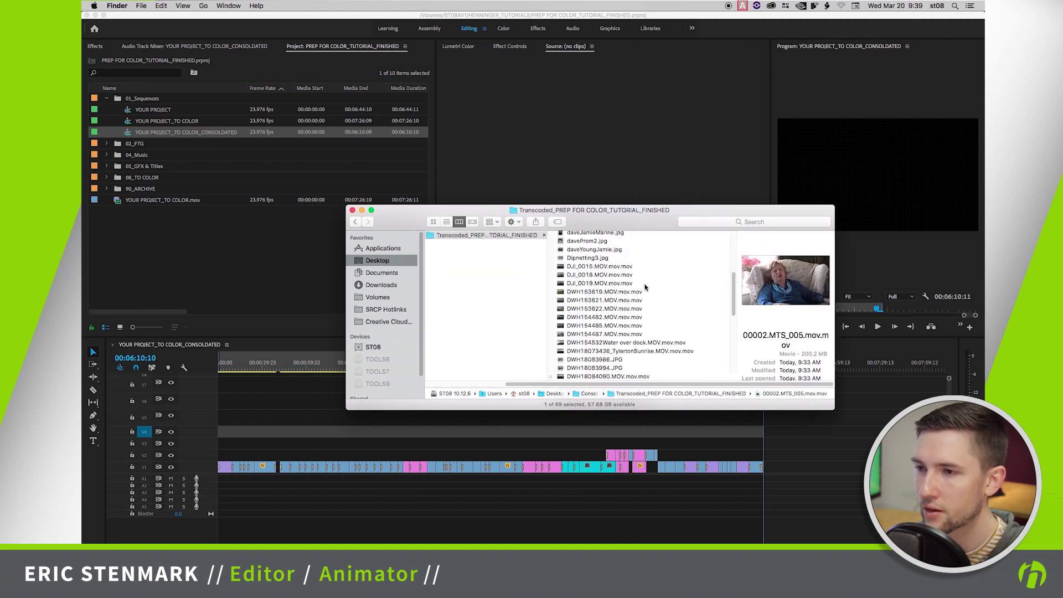
{"action": "scroll", "coordinate": [644, 311], "scroll_direction": "down", "scroll_amount": 2}
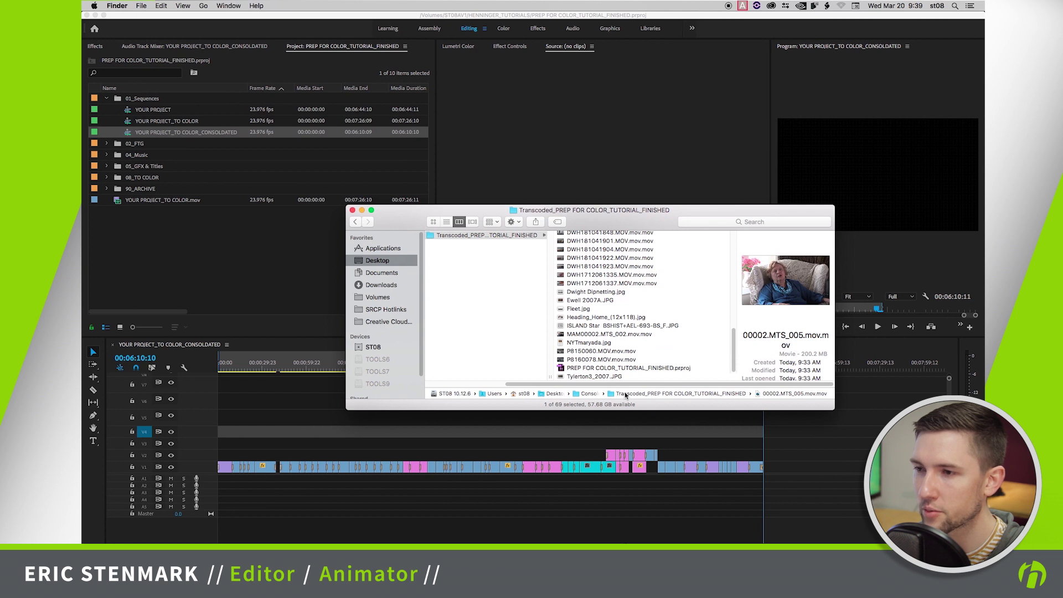
{"action": "left_click", "coordinate": [634, 368]}
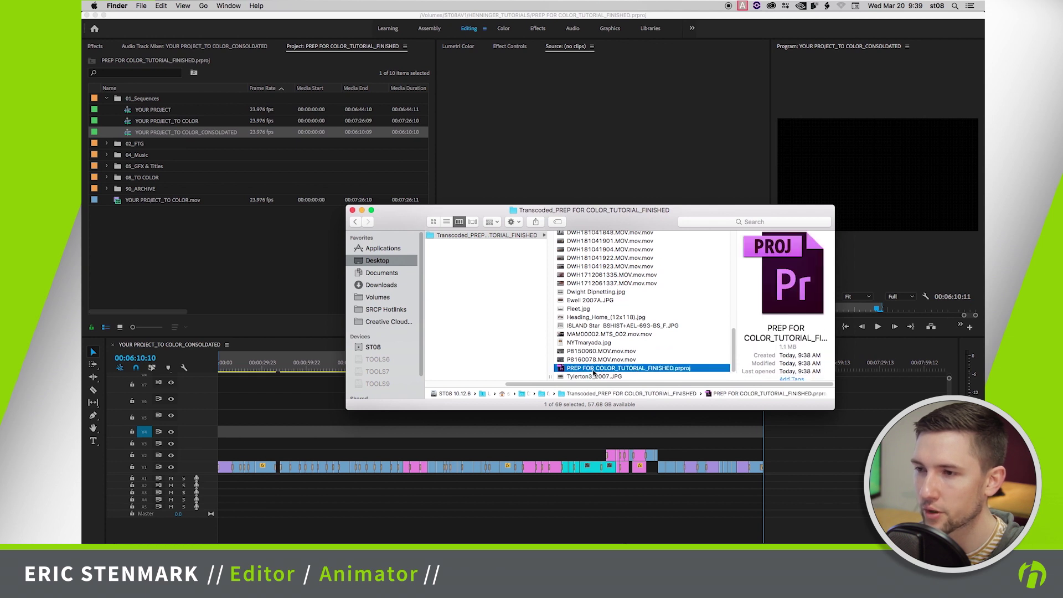
{"action": "right_click", "coordinate": [591, 370]}
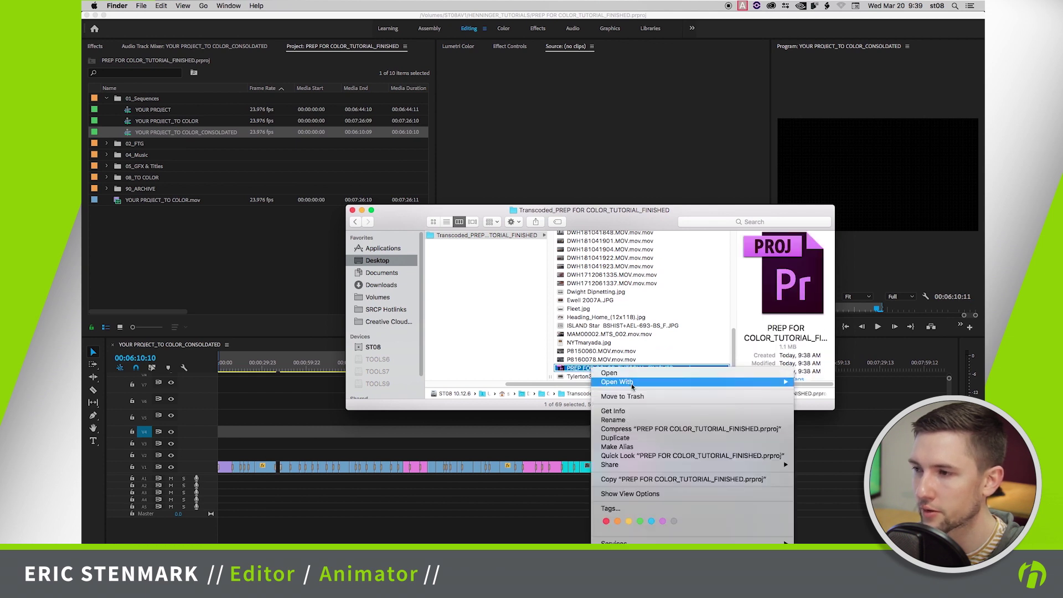
{"action": "mouse_move", "coordinate": [661, 382]}
{"action": "left_click", "coordinate": [877, 418]}
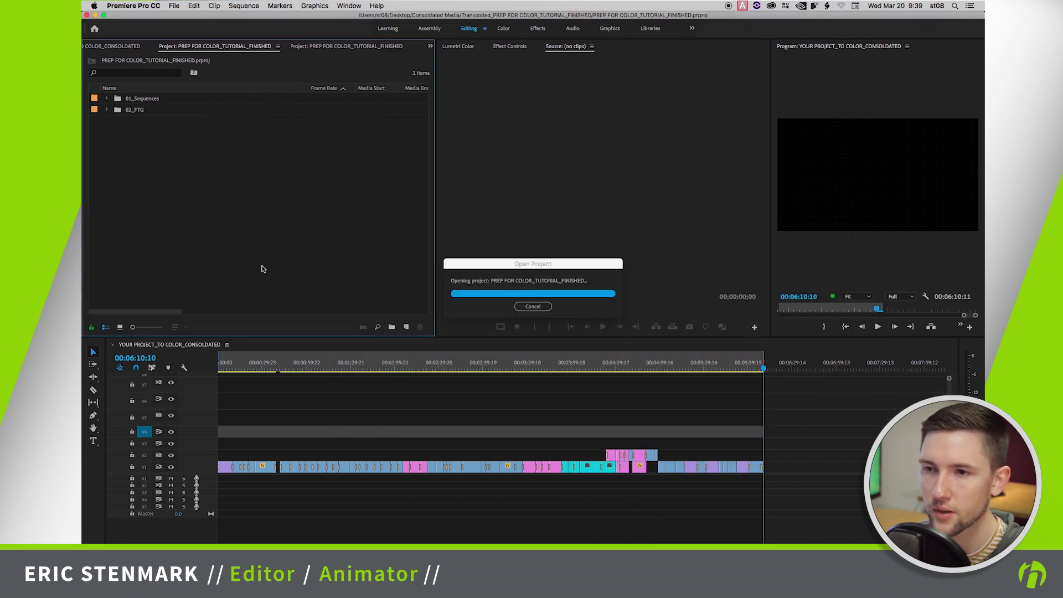
Close the original project, keeping only the transcoded one, and begin a Final Cut Pro XML export
{"action": "right_click", "coordinate": [314, 49]}
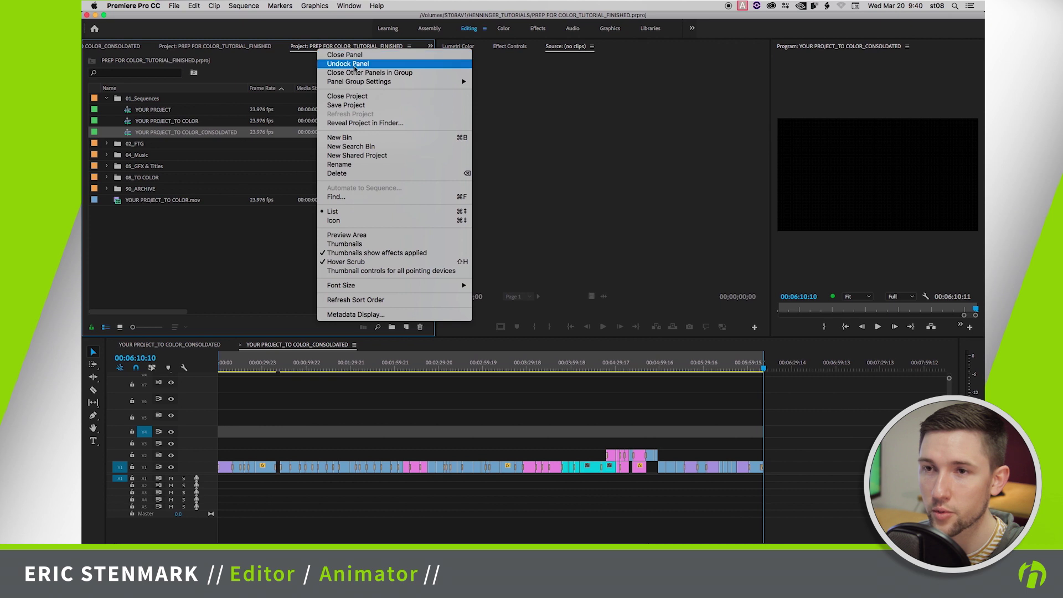
{"action": "left_click", "coordinate": [346, 97]}
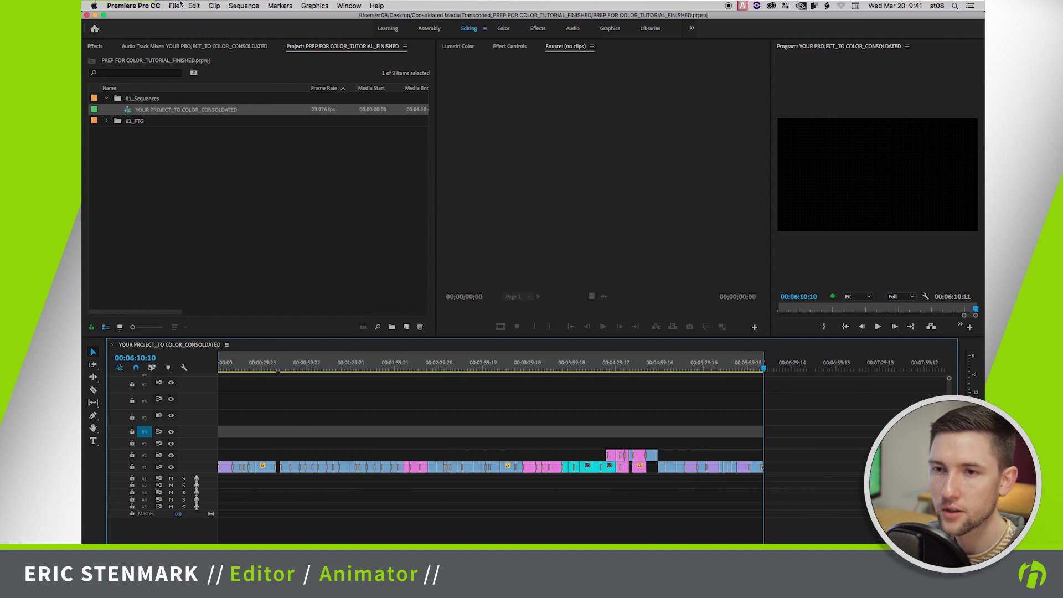
{"action": "left_click", "coordinate": [180, 4]}
{"action": "mouse_move", "coordinate": [202, 260]}
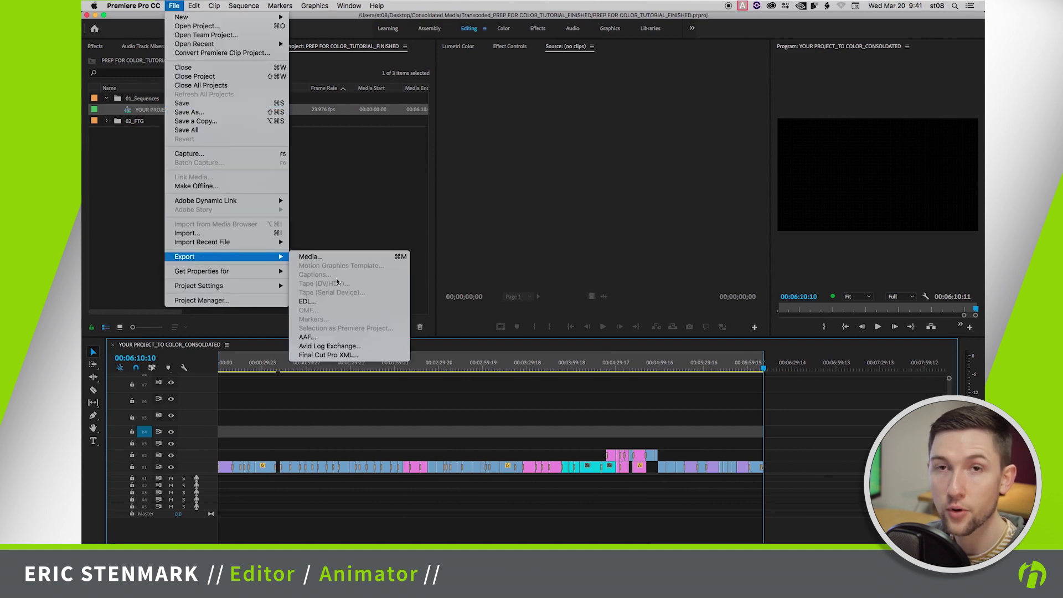
{"action": "left_click", "coordinate": [328, 358]}
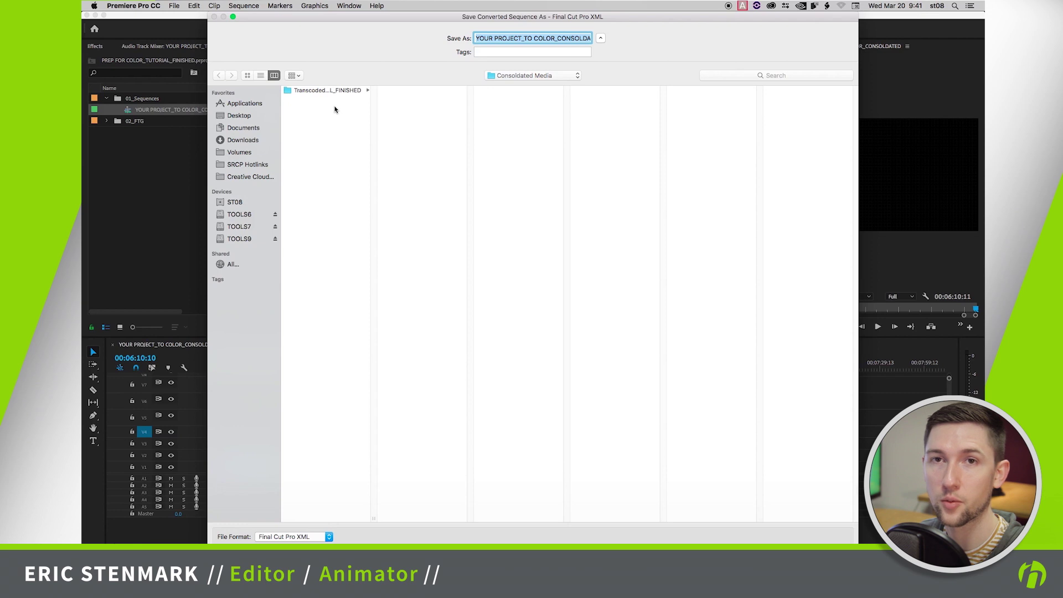
Append '_TO COLOR' to the XML file name, save it, and dismiss the translation report
{"action": "left_click", "coordinate": [483, 39]}
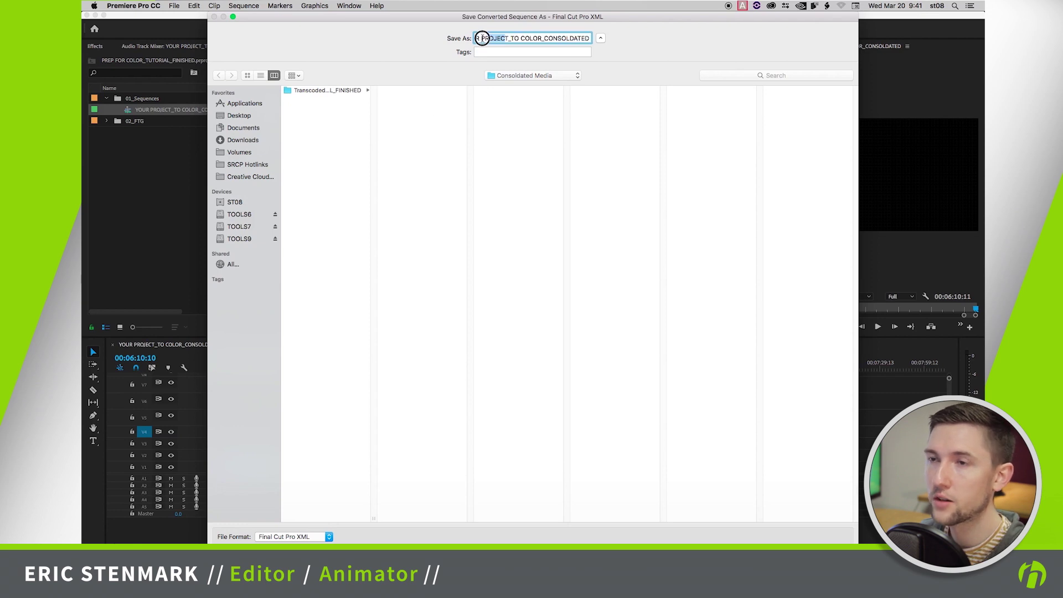
{"action": "left_click_drag", "start_coordinate": [483, 39], "coordinate": [600, 42]}
{"action": "left_click", "coordinate": [493, 38]}
{"action": "left_click", "coordinate": [590, 39]}
{"action": "type", "text": "_TO COL"}
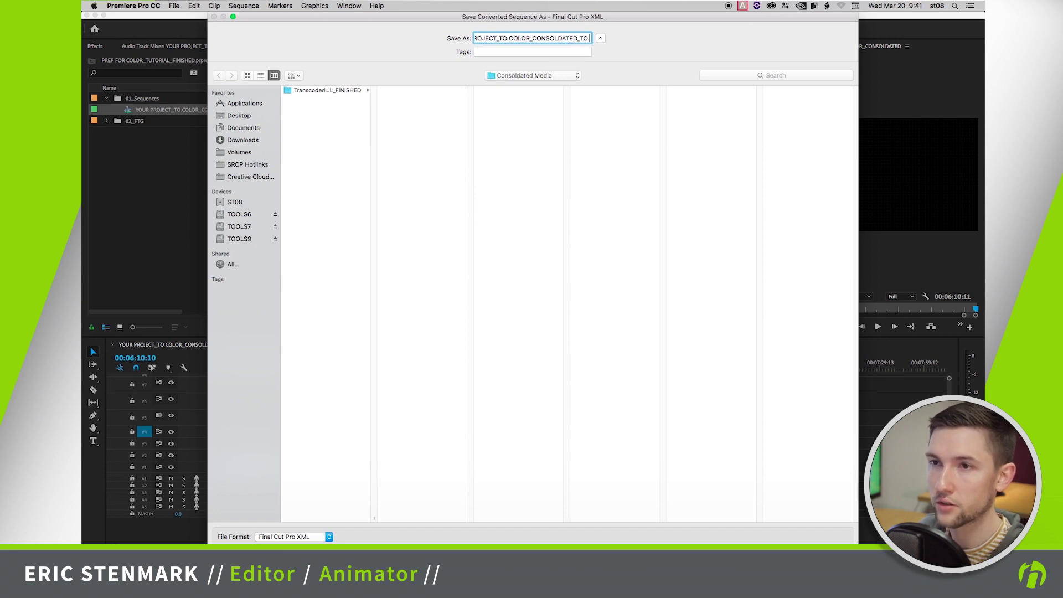
{"action": "type", "text": "OR"}
{"action": "left_click", "coordinate": [339, 123]}
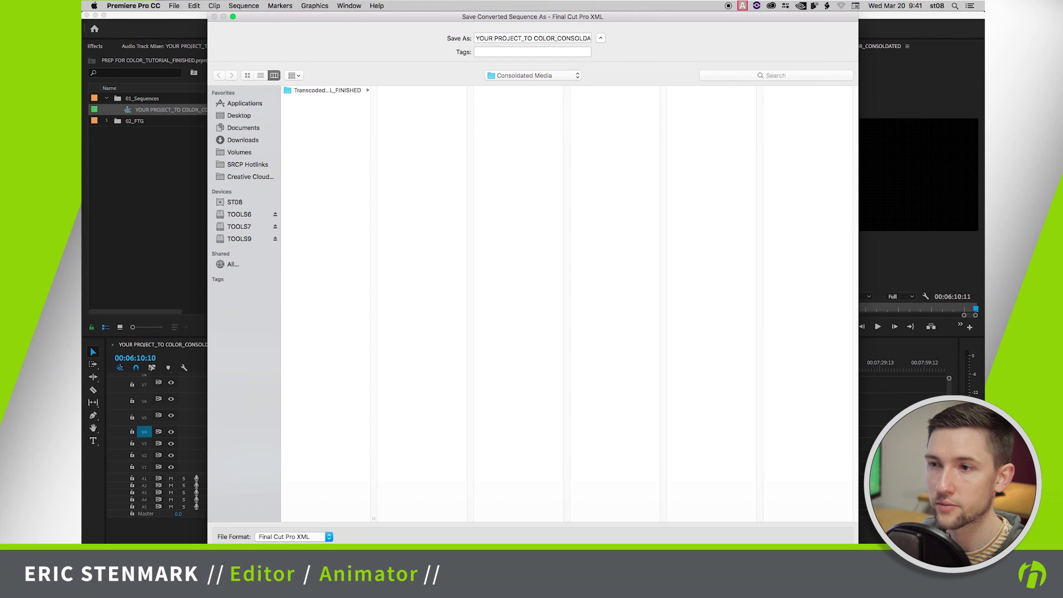
{"action": "key", "text": "Return"}
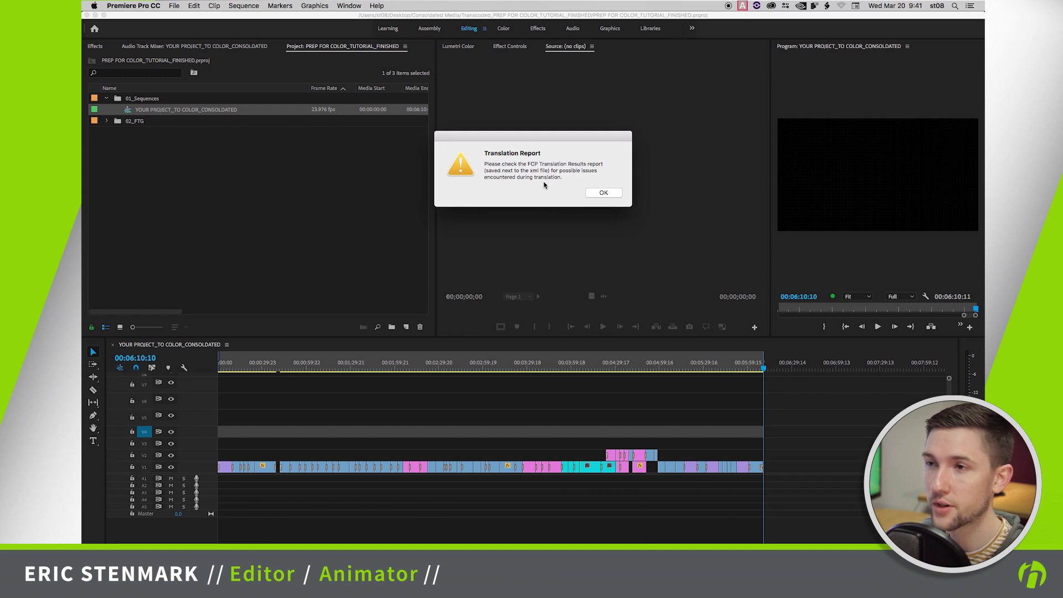
{"action": "left_click", "coordinate": [604, 194]}
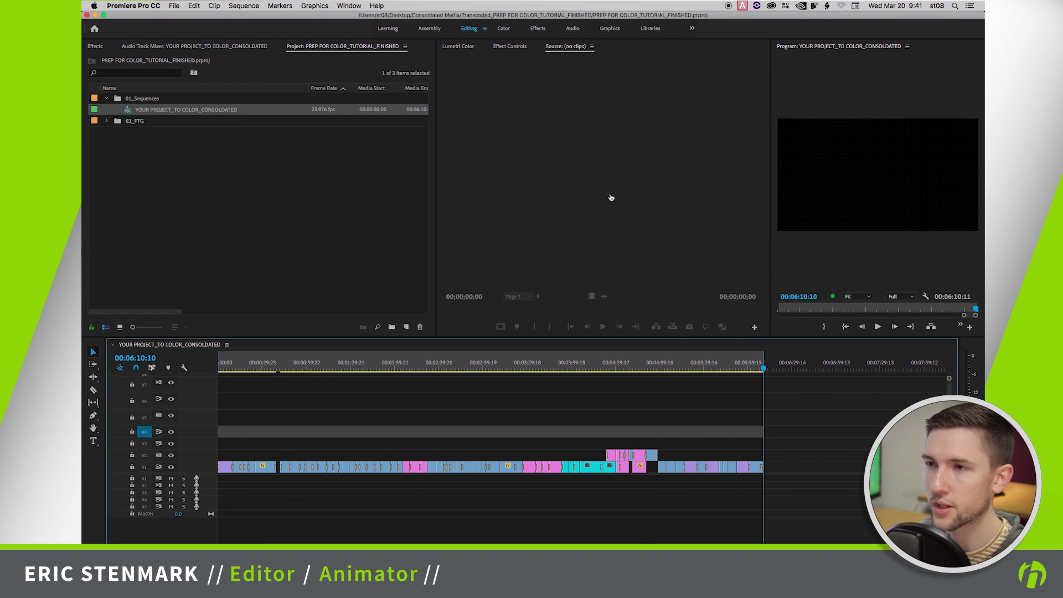
{"action": "key", "text": "super+Tab"}
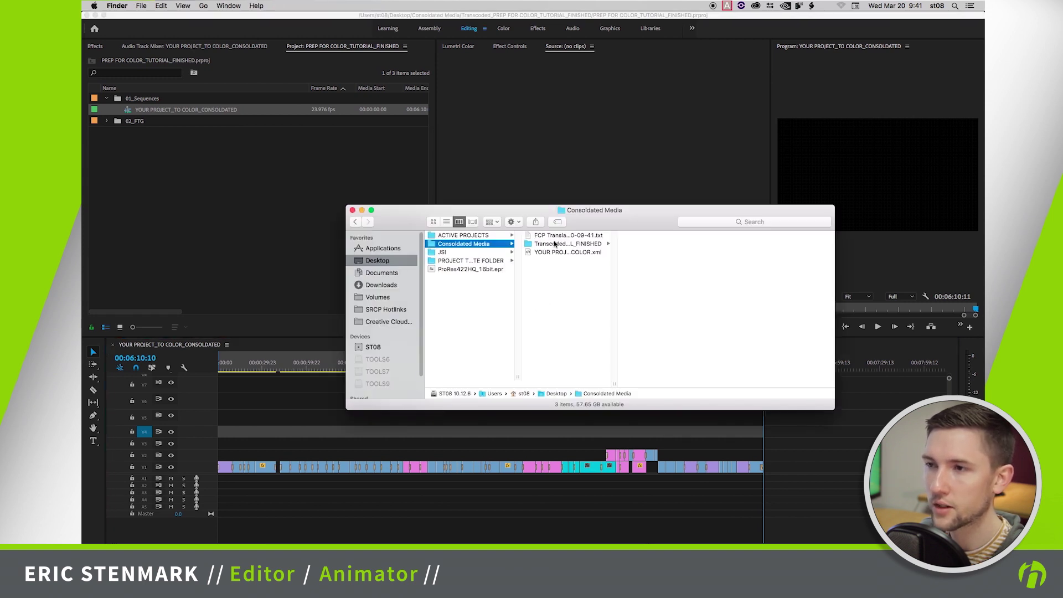
{"action": "left_click", "coordinate": [546, 238]}
{"action": "double_click", "coordinate": [547, 238]}
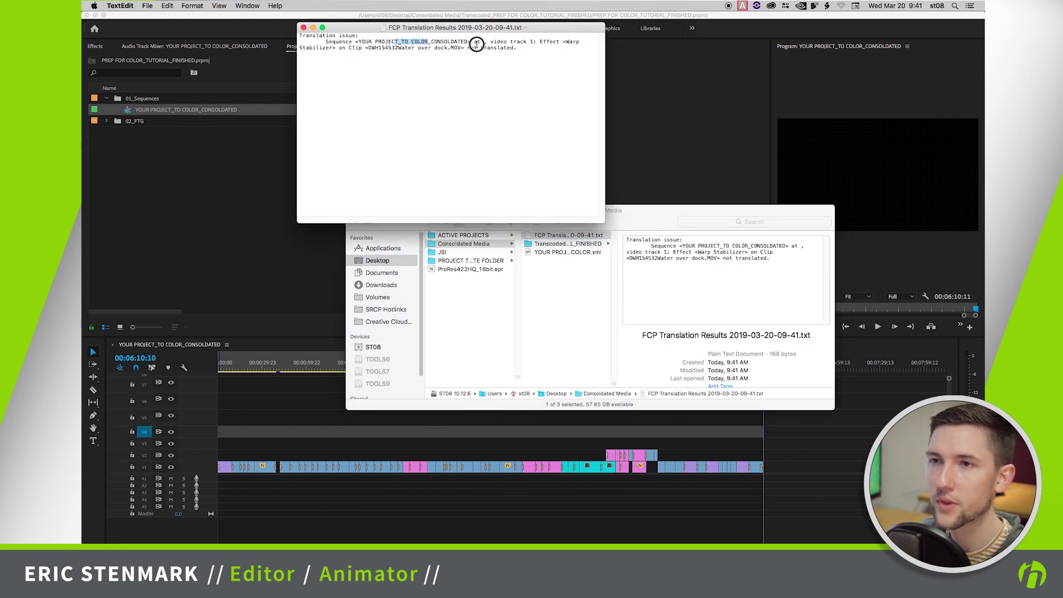
{"action": "triple_click", "coordinate": [472, 40]}
{"action": "left_click", "coordinate": [527, 47]}
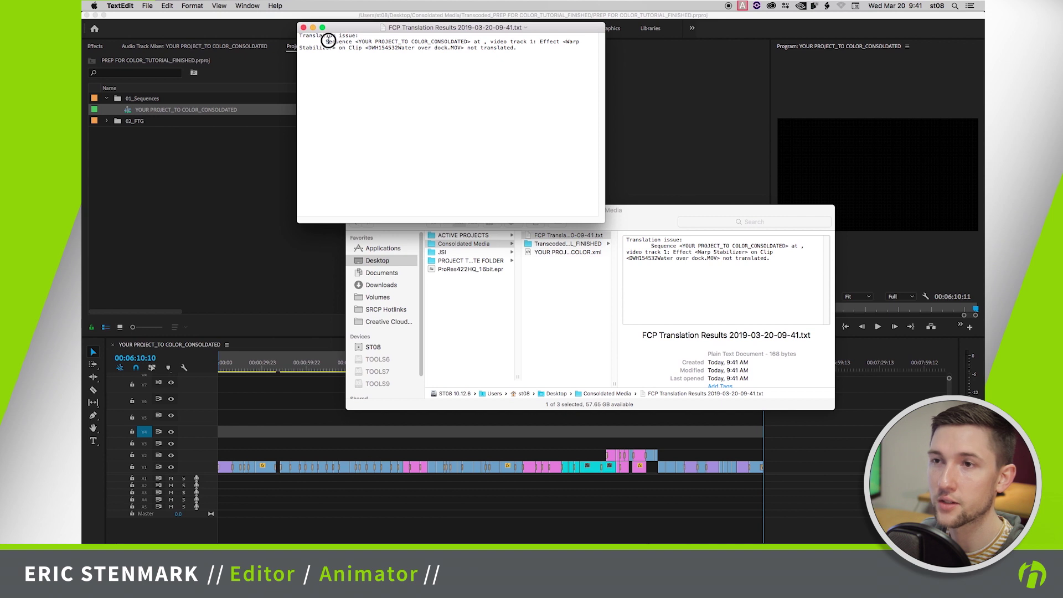
{"action": "left_click_drag", "start_coordinate": [325, 38], "coordinate": [522, 45]}
{"action": "left_click", "coordinate": [524, 48]}
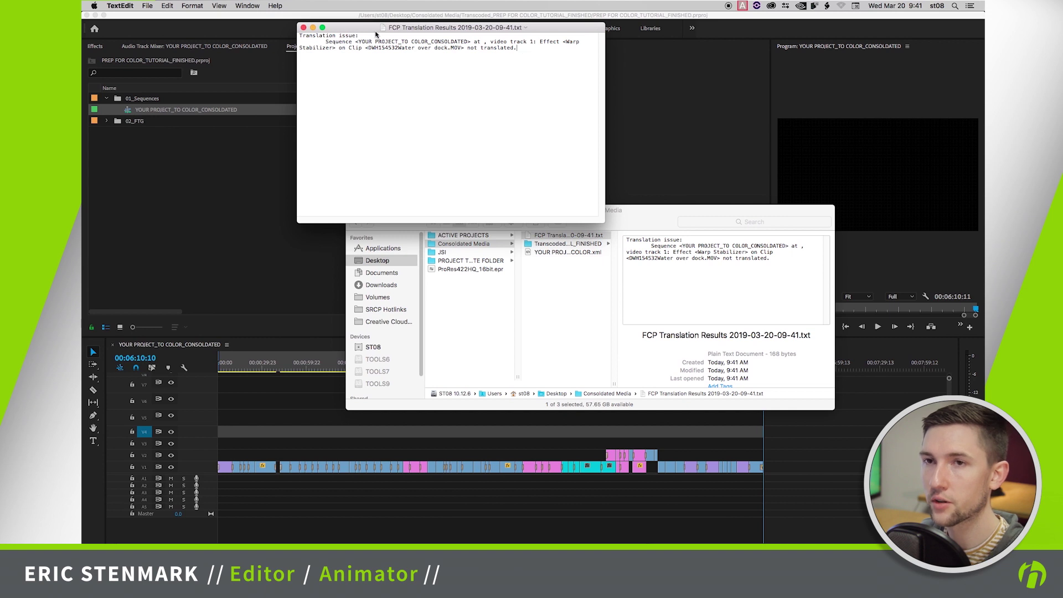
{"action": "key", "text": "super+q"}
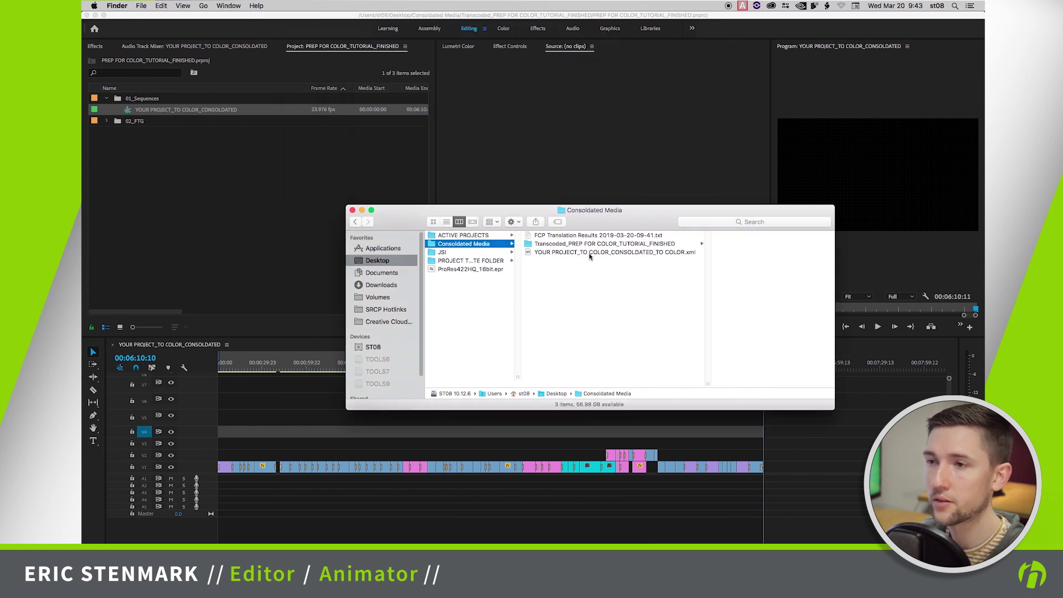
Compress the Transcoded folder and the XML file together into Archive.zip
{"action": "left_click_drag", "start_coordinate": [598, 272], "coordinate": [586, 247]}
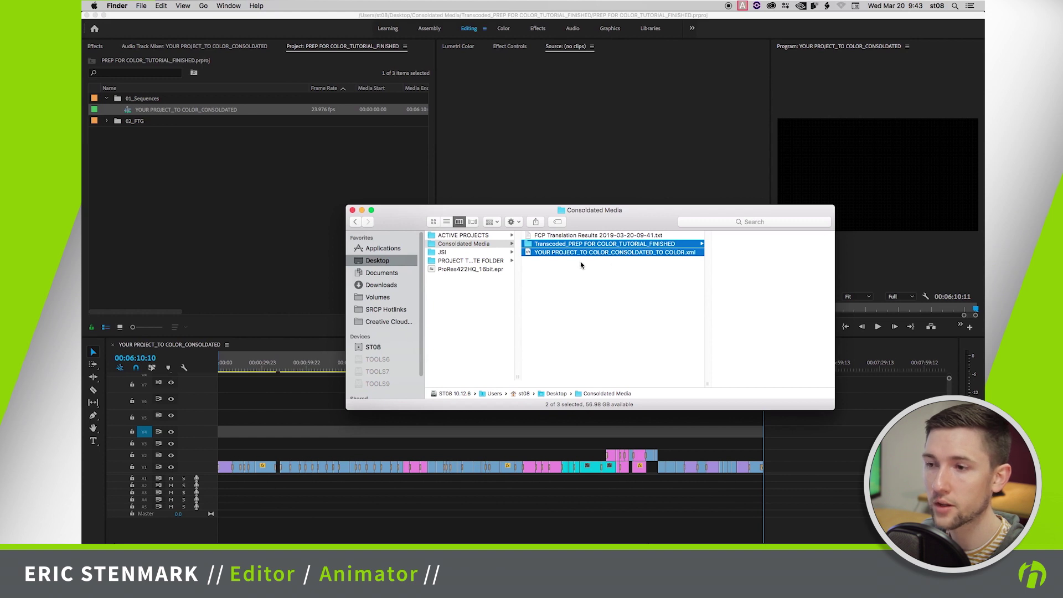
{"action": "right_click", "coordinate": [593, 254]}
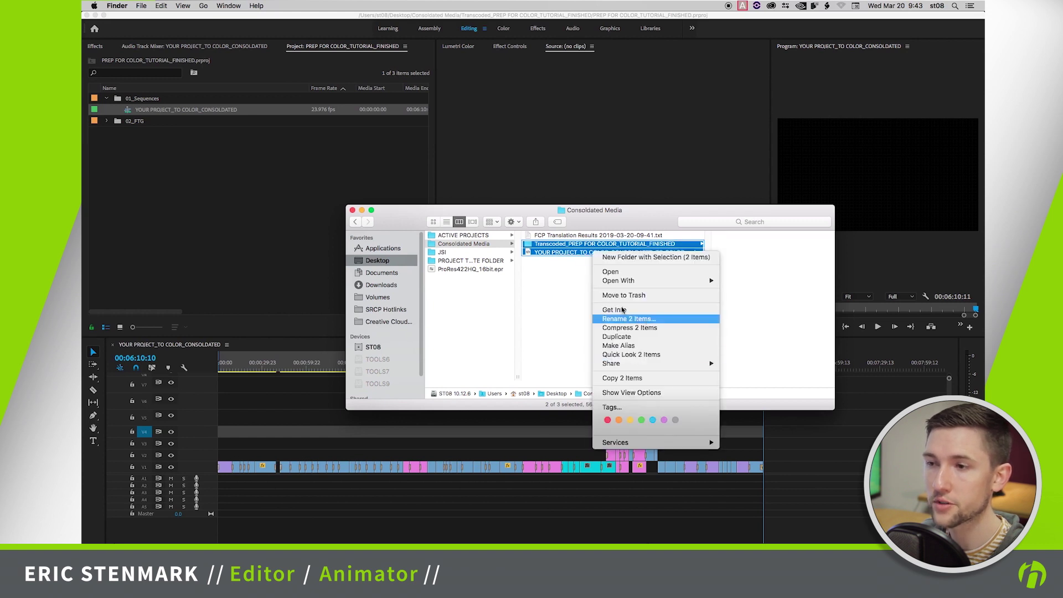
{"action": "left_click", "coordinate": [630, 327]}
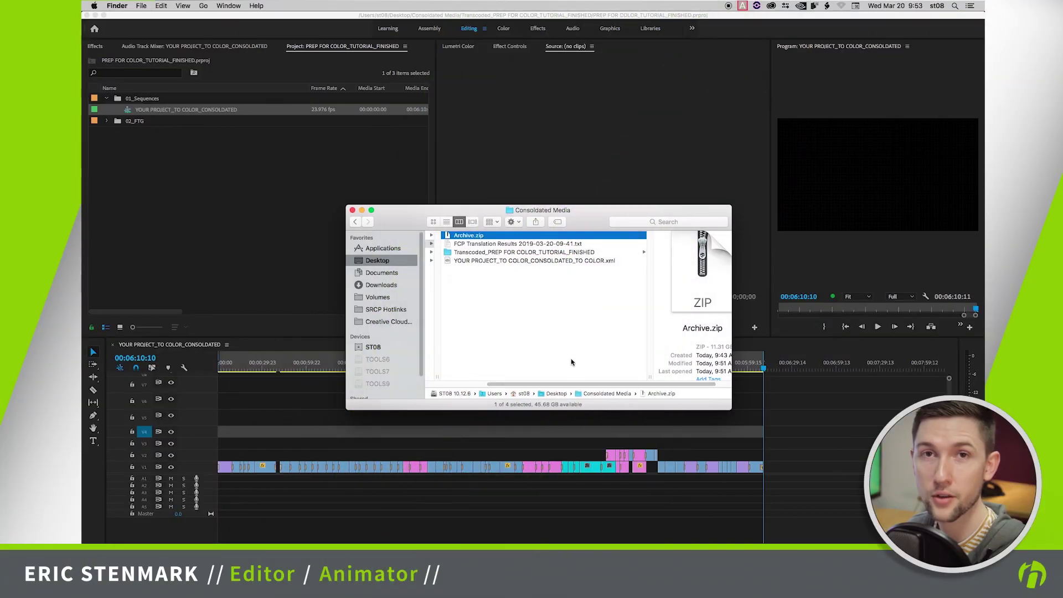
Rename Archive.zip to the XML file's name followed by '_2019-03-20'
{"action": "left_click", "coordinate": [520, 261]}
{"action": "key", "text": "Return"}
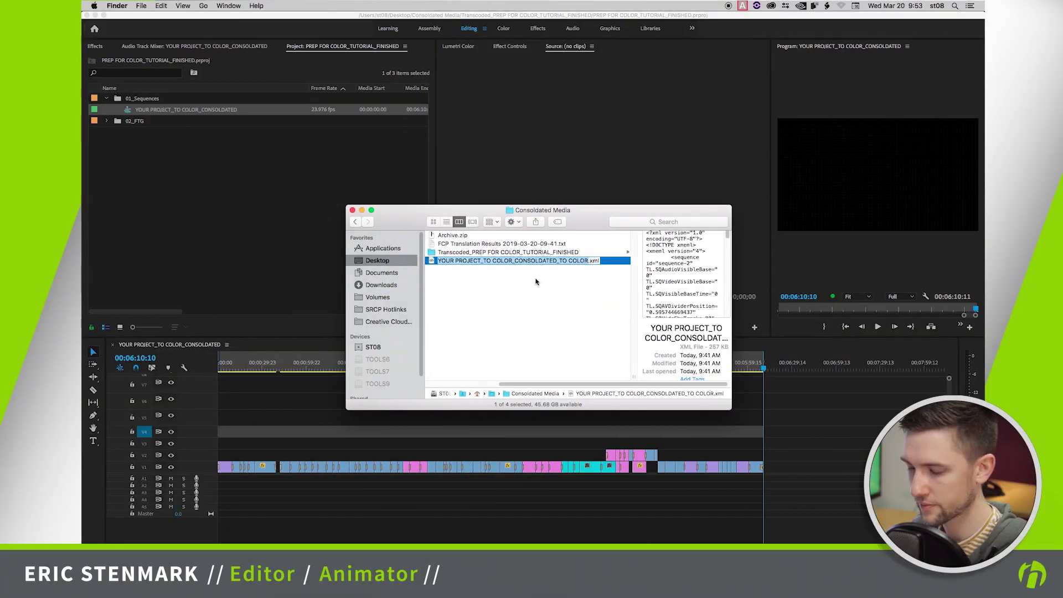
{"action": "left_click", "coordinate": [453, 235]}
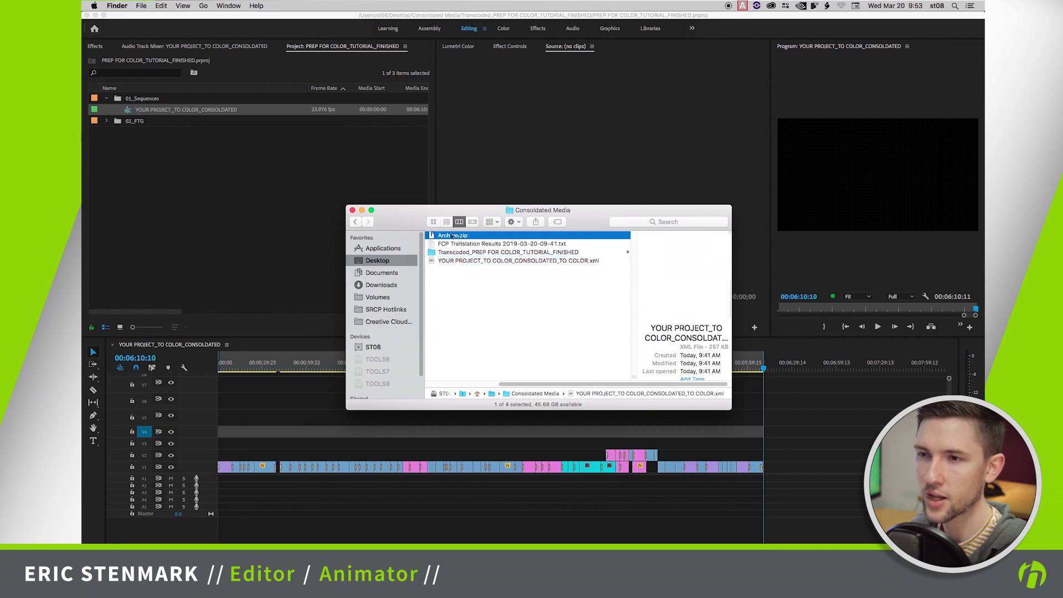
{"action": "key", "text": "Return"}
{"action": "type", "text": "YOUR PROJECT_TO COLOR_CONSOLIDATED_TO COLOR"}
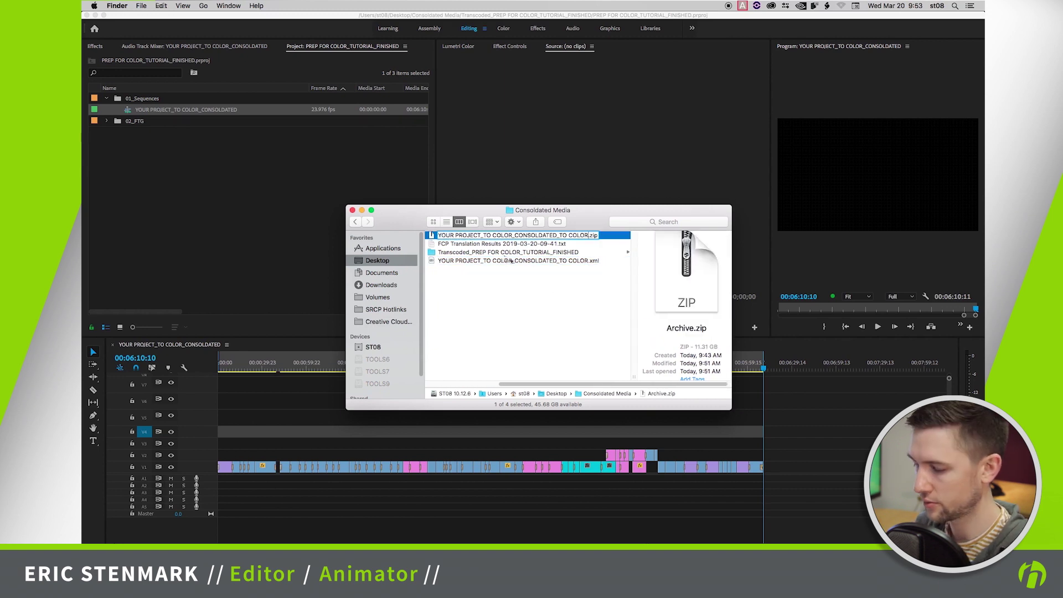
{"action": "type", "text": "_"}
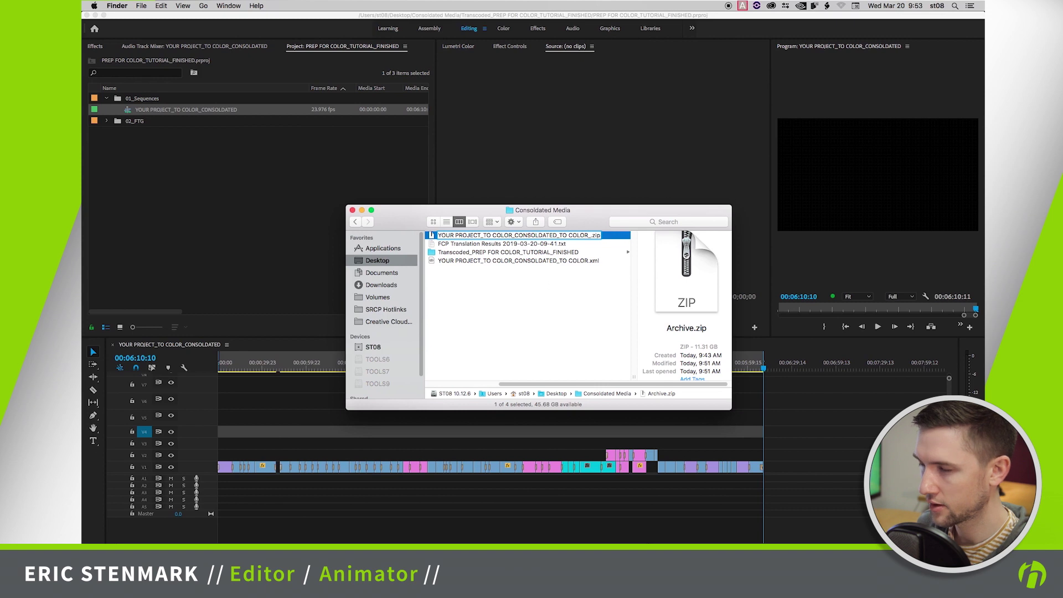
{"action": "type", "text": "2019-03-"}
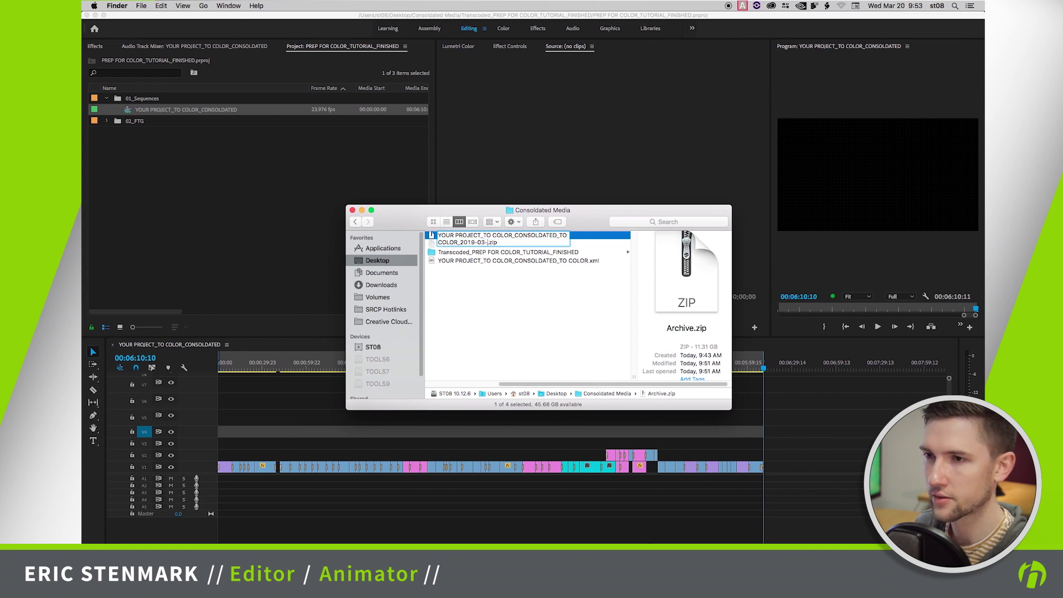
{"action": "type", "text": "20"}
{"action": "key", "text": "Return"}
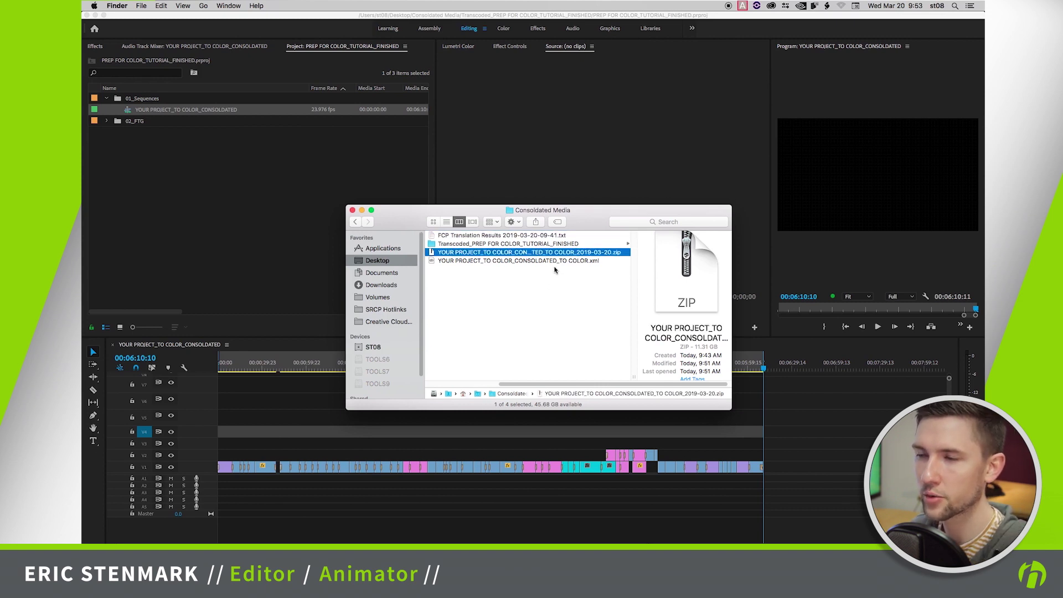